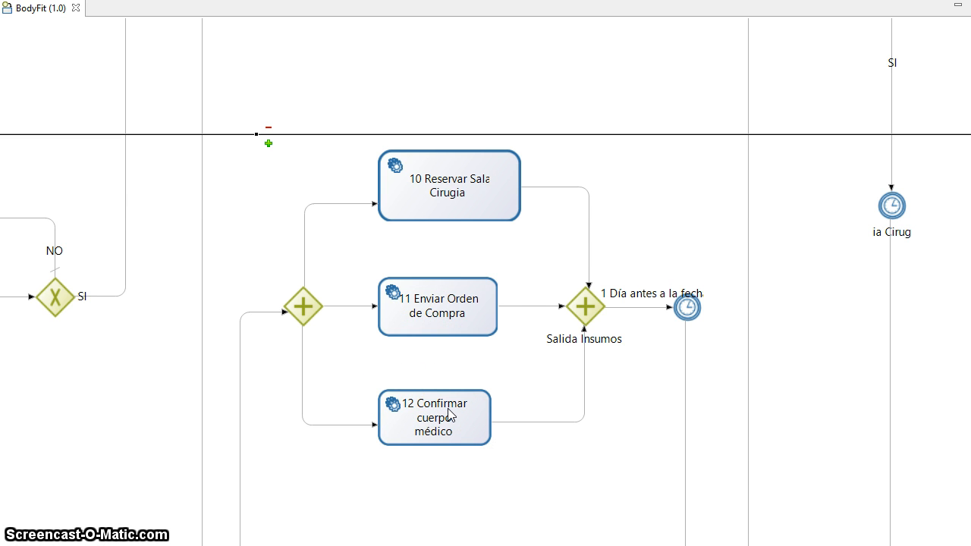
pyautogui.hscroll(2, 489, 543)
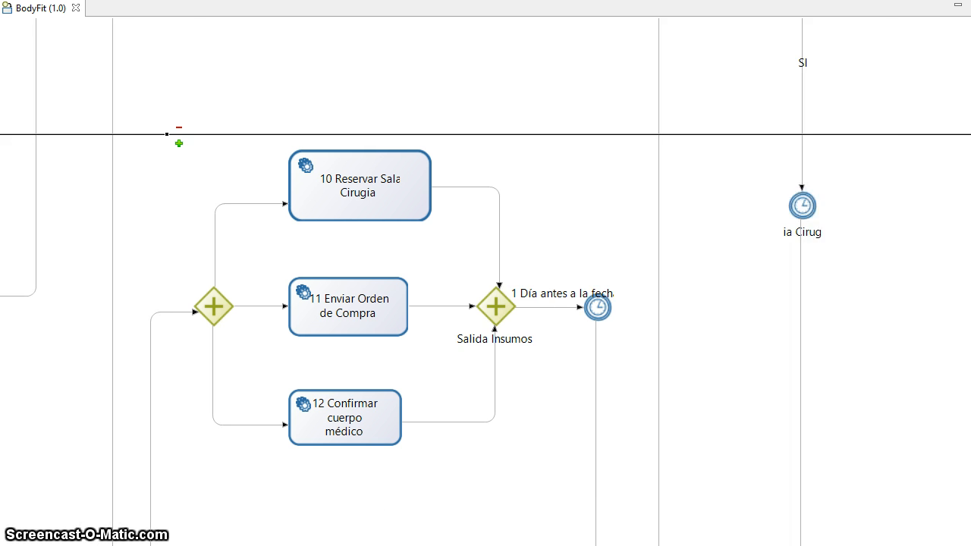
pyautogui.hscroll(2, 490, 544)
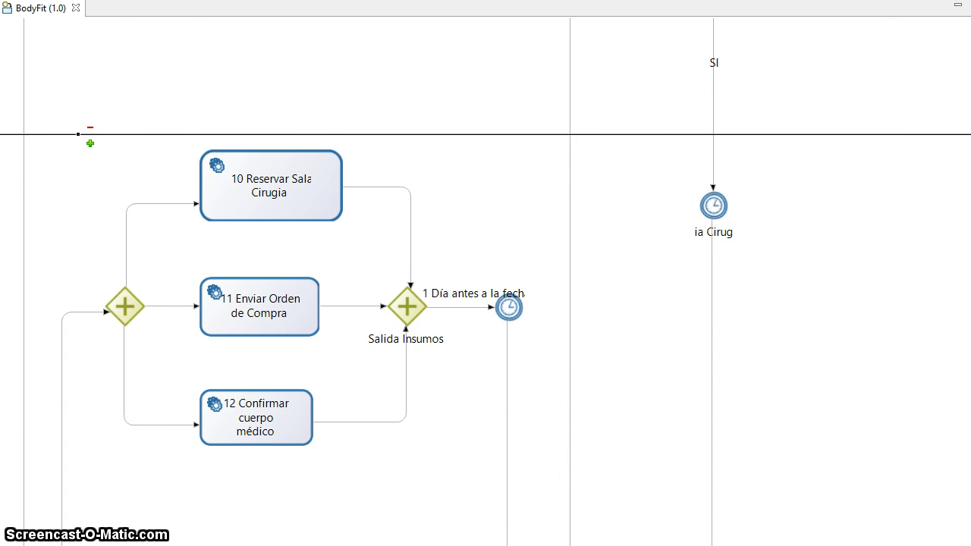
pyautogui.scroll(-8, 485, 303)
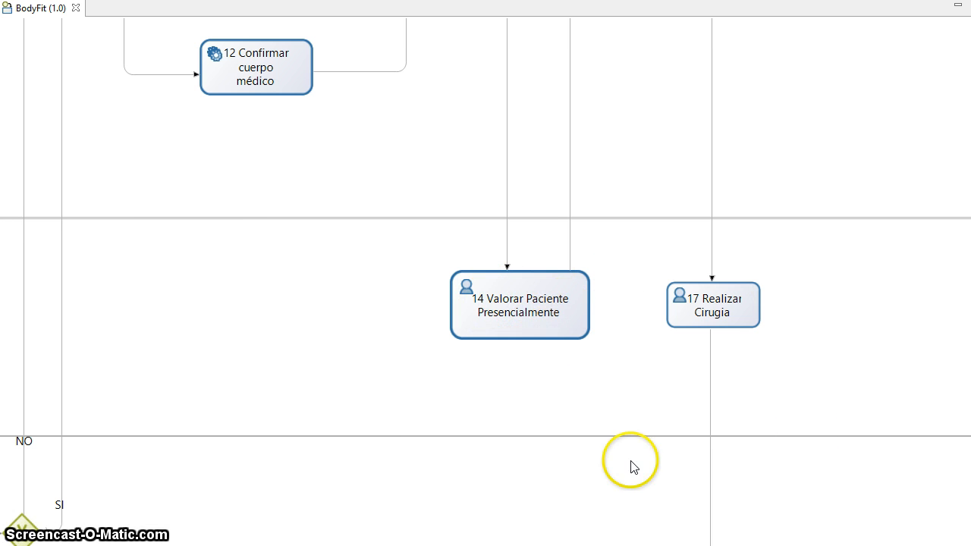
pyautogui.scroll(12, 963, 304)
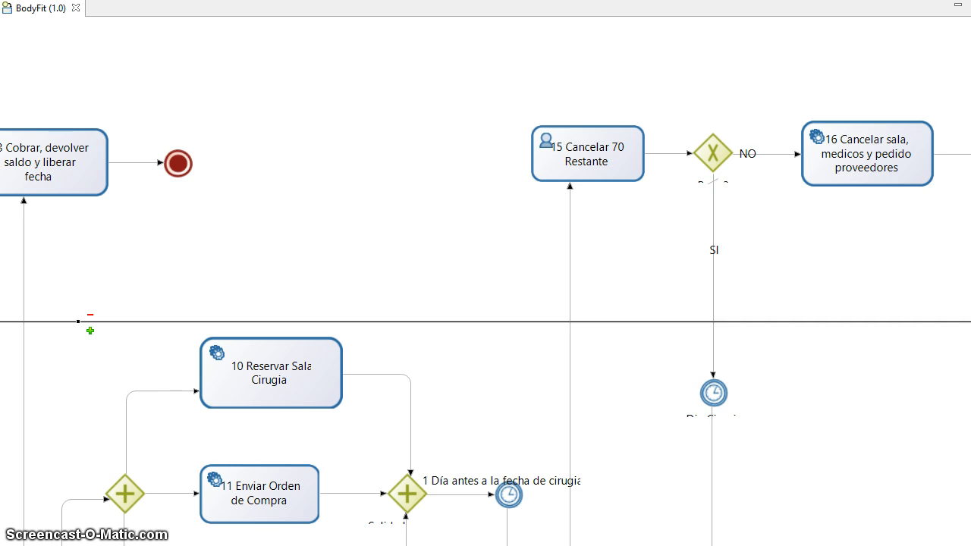
pyautogui.hscroll(4, 486, 281)
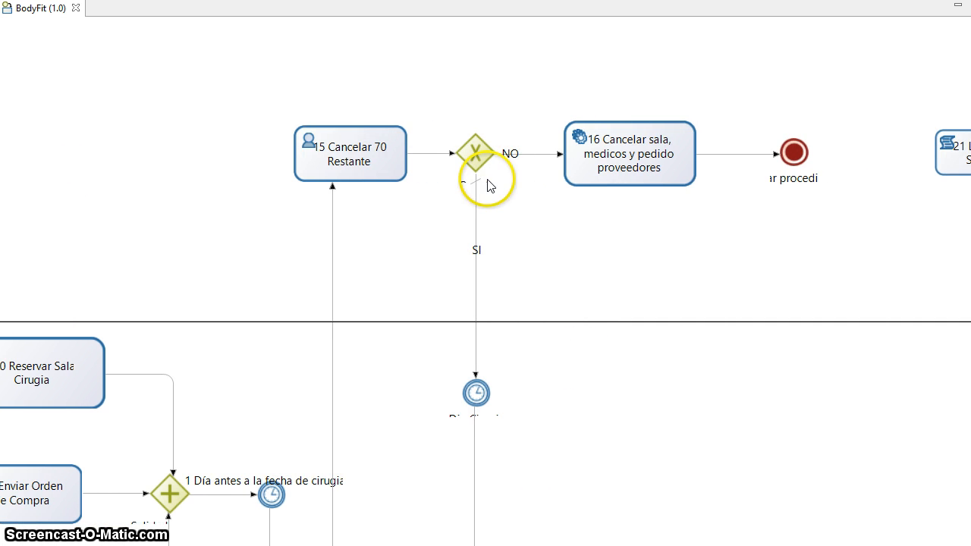
pyautogui.click(485, 182)
pyautogui.click(529, 206)
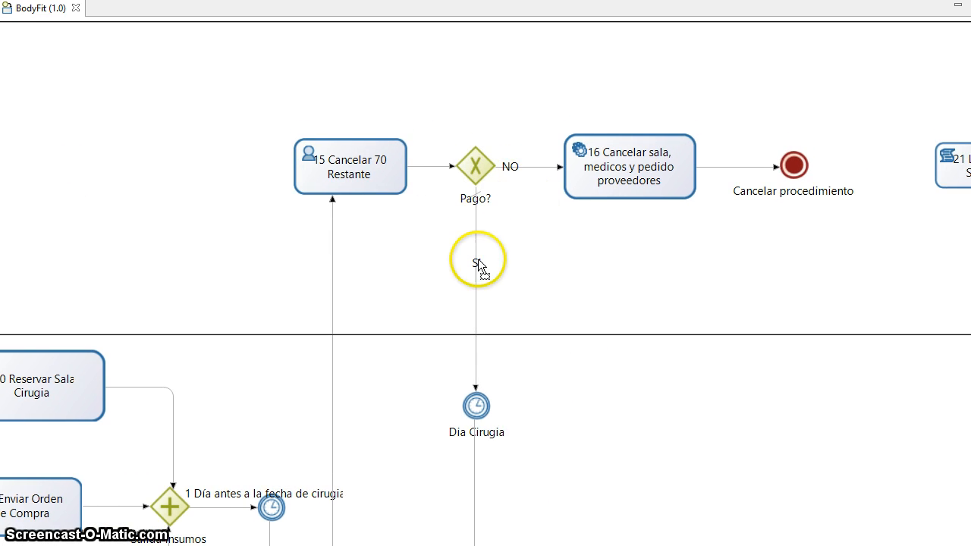
pyautogui.scroll(-3, 497, 286)
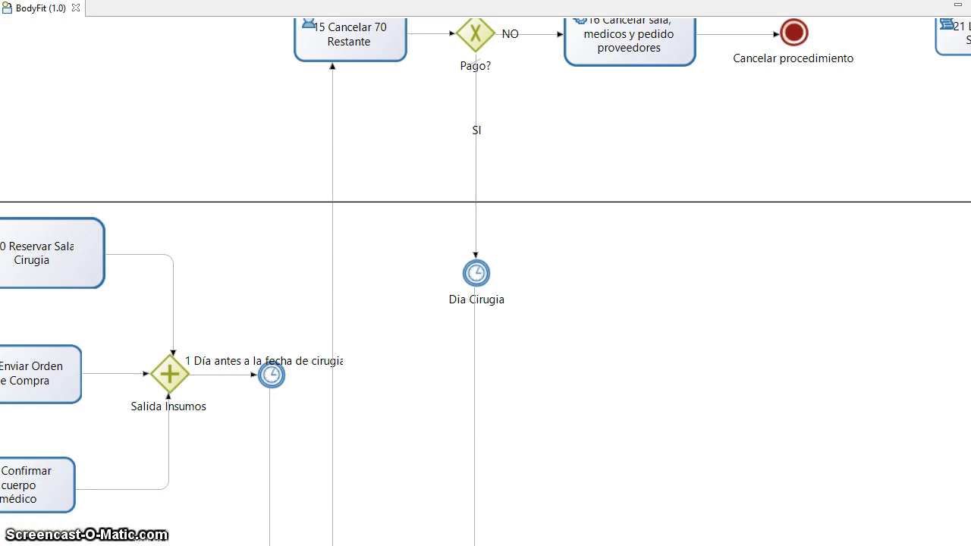
pyautogui.click(477, 211)
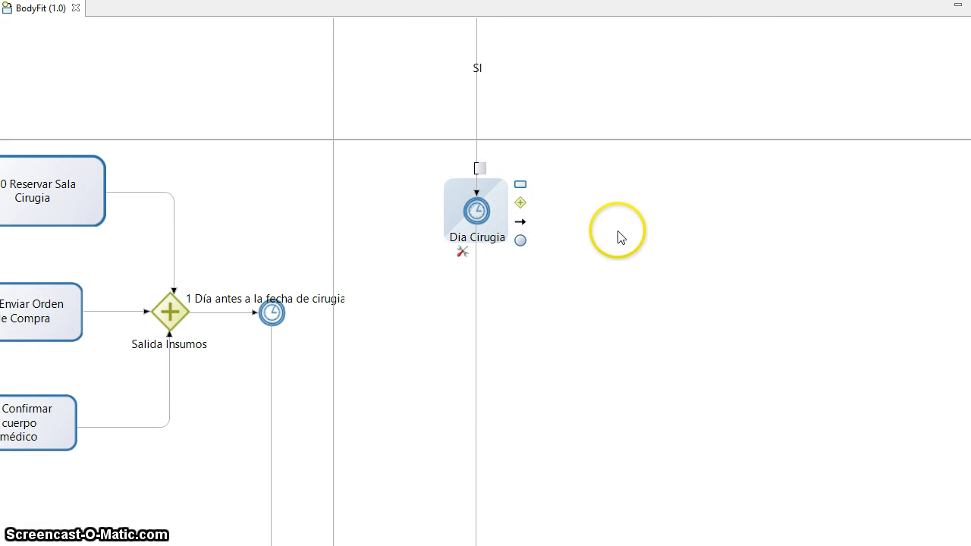
pyautogui.click(847, 233)
# - Scroll down the diagram and inspect the 48 Horas timer on task 18
pyautogui.scroll(-8, 561, 169)
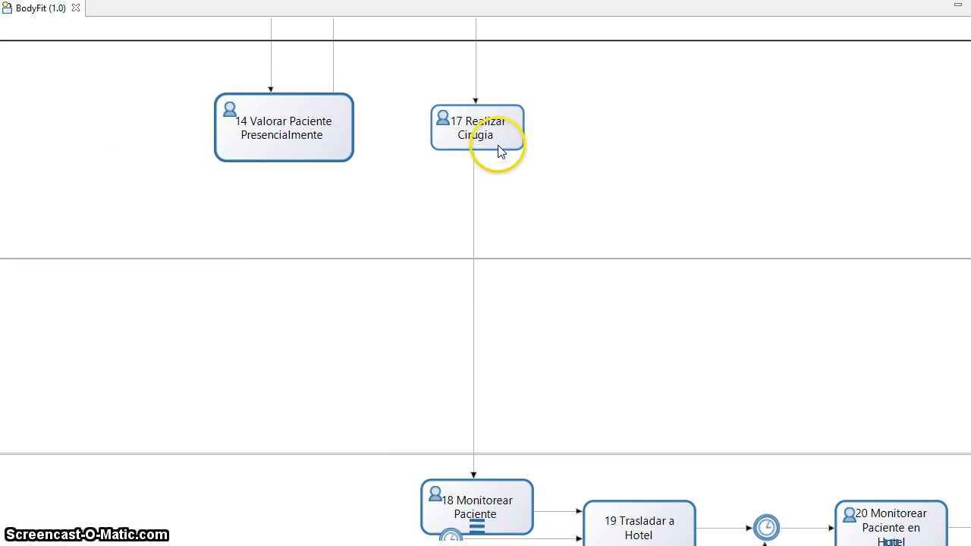
pyautogui.scroll(-1, 486, 293)
pyautogui.scroll(-3, 485, 293)
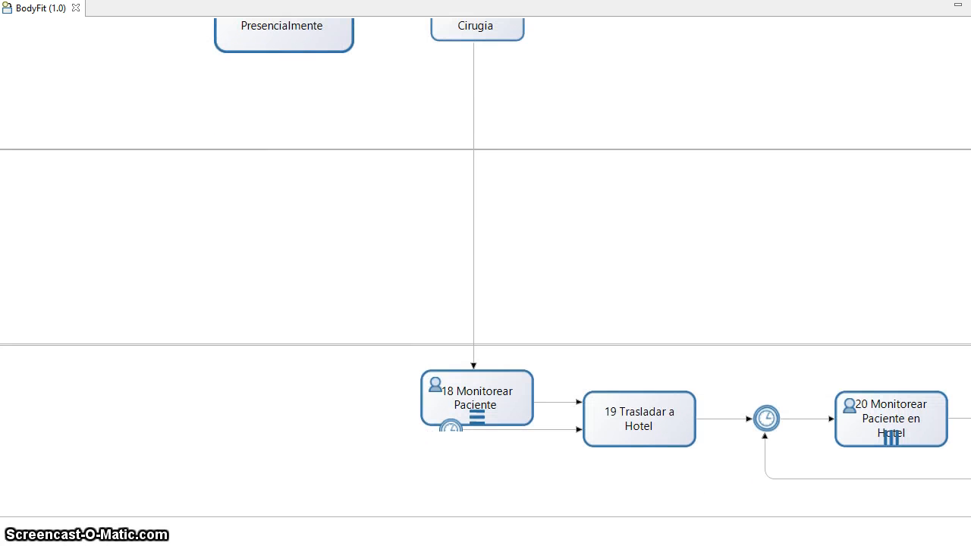
pyautogui.click(452, 434)
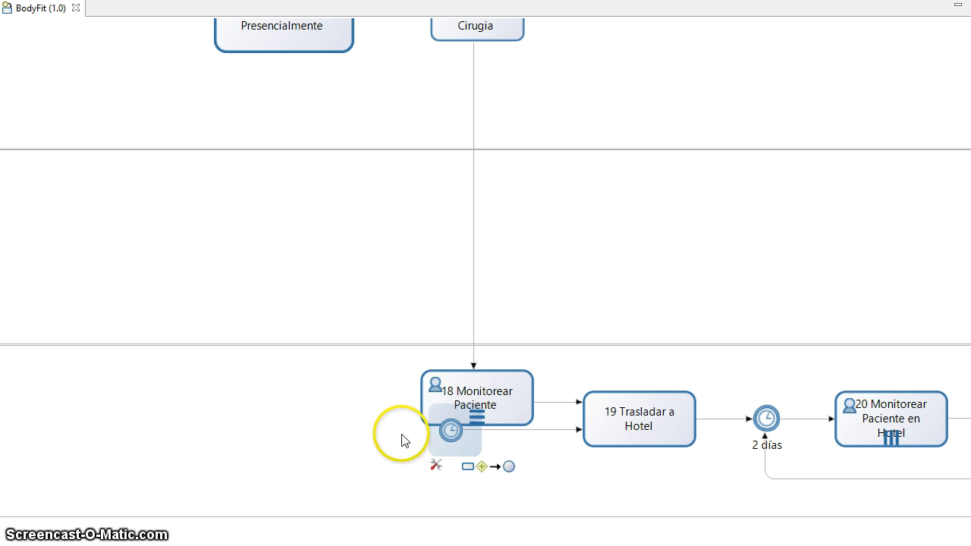
pyautogui.click(403, 437)
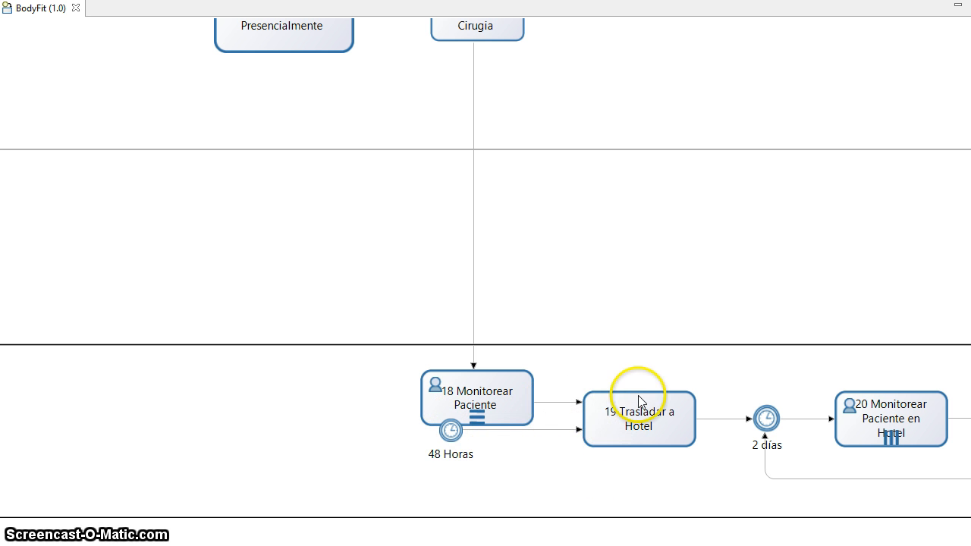
# - Edit the clipped gateway label after task 20 so it reads 'Dar de alta?'
pyautogui.hscroll(5, 486, 281)
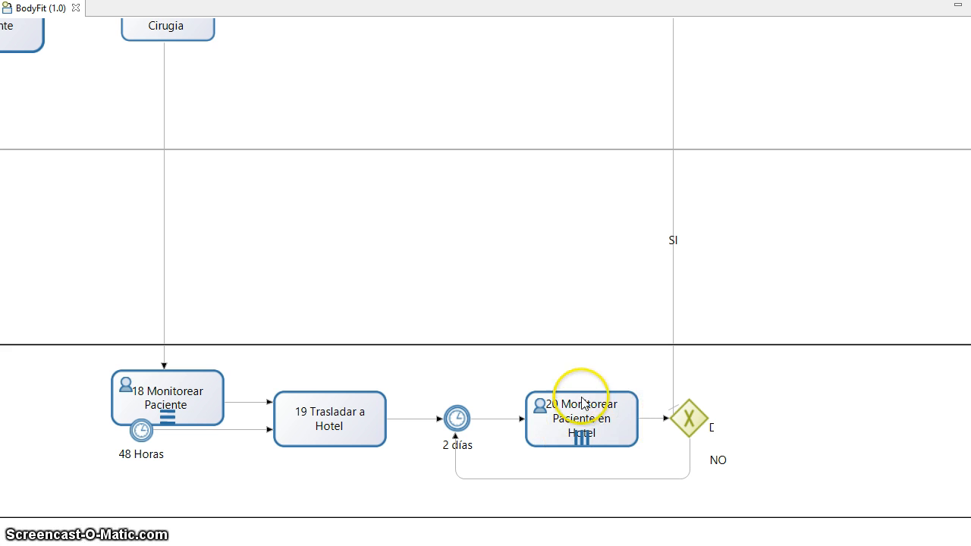
pyautogui.doubleClick(725, 434)
pyautogui.click(787, 452)
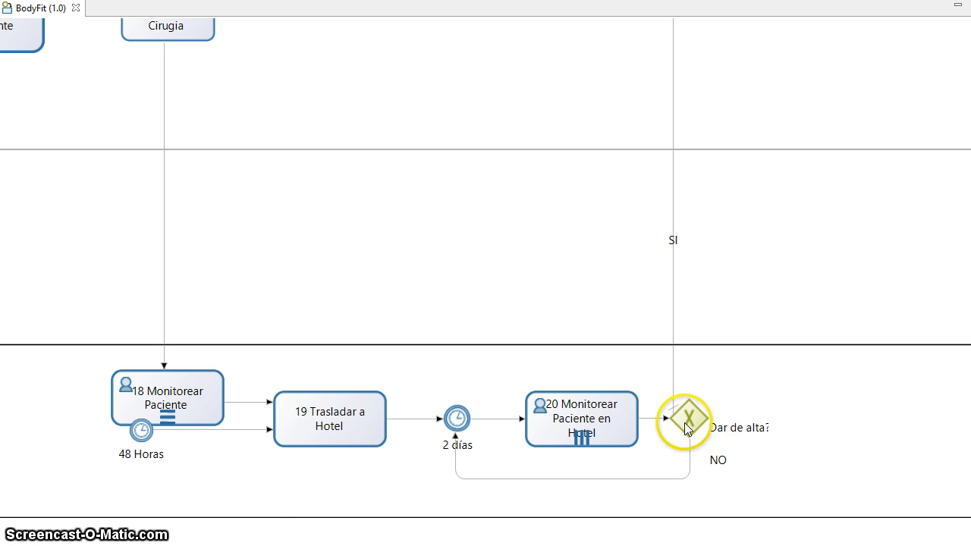
pyautogui.scroll(10, 952, 302)
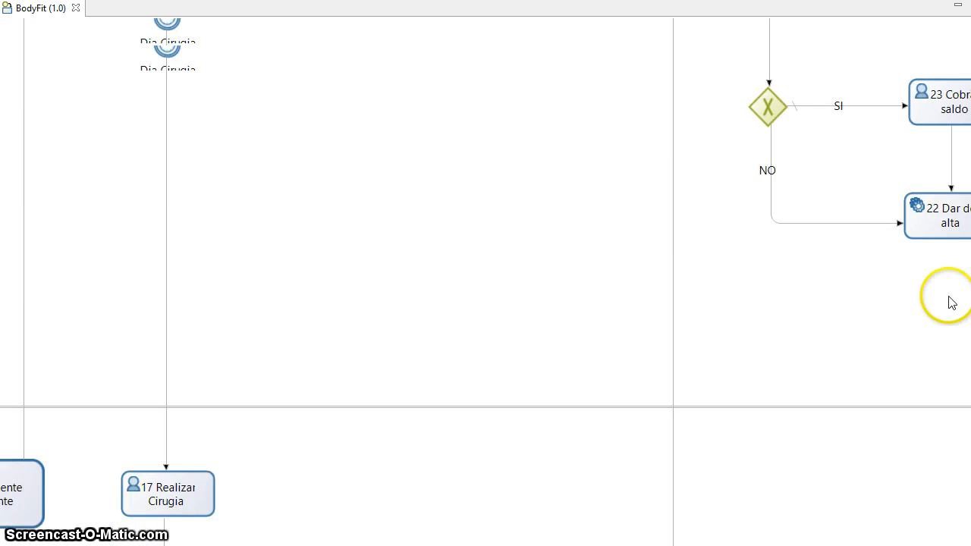
# - Deploy and launch the BodyFit process with the Run toolbar button
pyautogui.scroll(8, 952, 302)
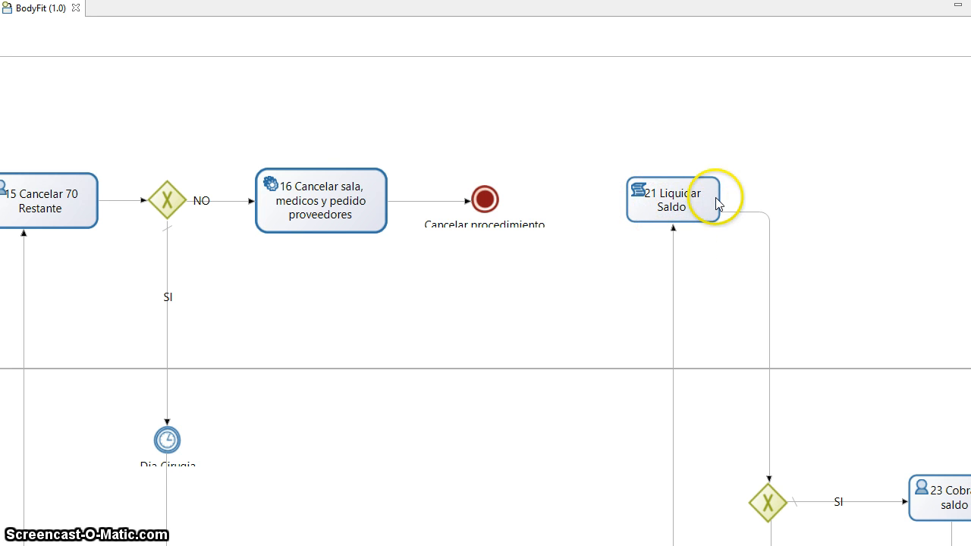
pyautogui.moveTo(759, 545); pyautogui.dragTo(854, 545)
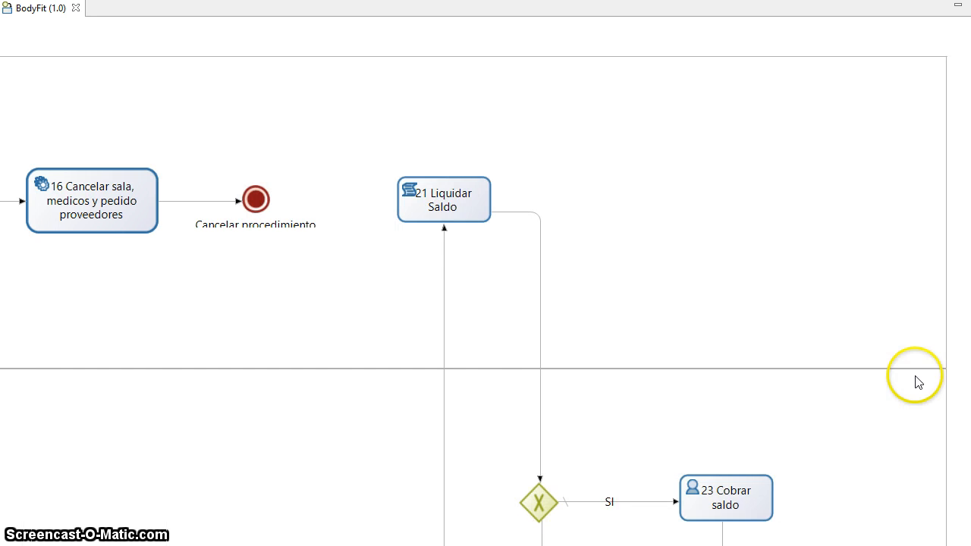
pyautogui.scroll(-4, 910, 303)
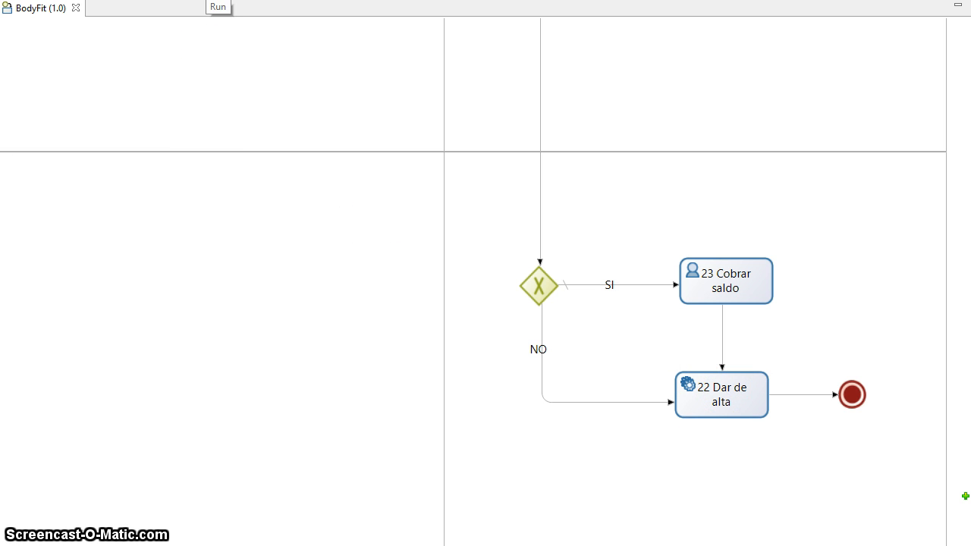
pyautogui.click(214, 1)
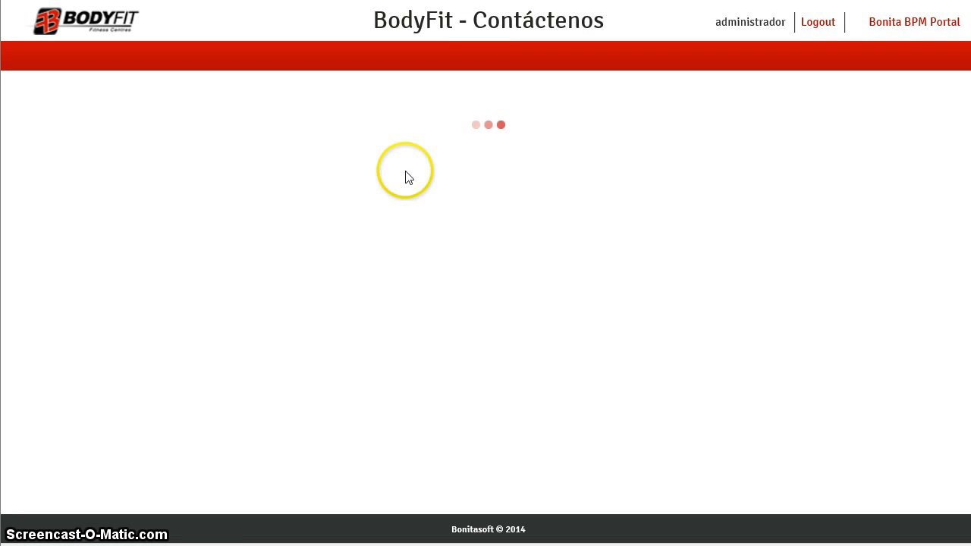
# - Fill in the prospect's contact details requesting Cirugía de abdomen and submit the form
pyautogui.click(269, 147)
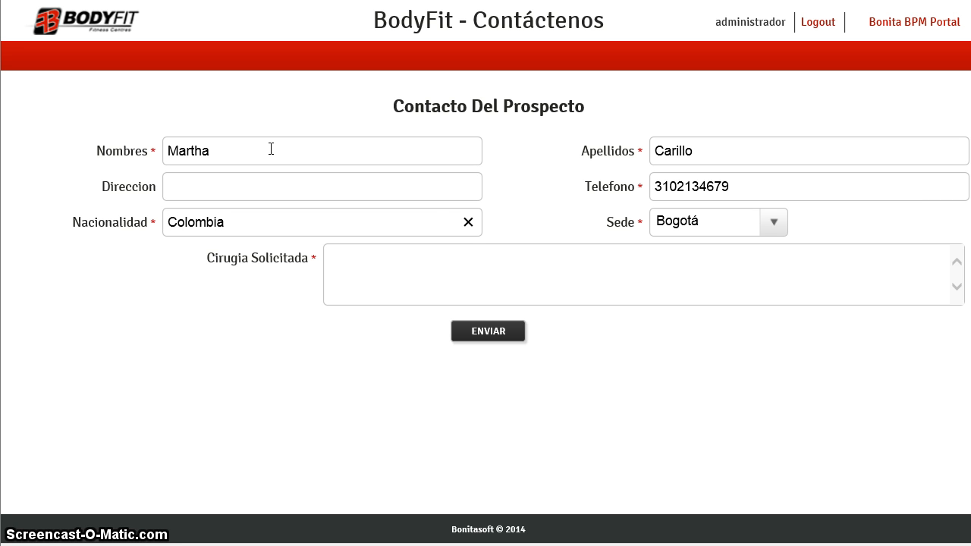
pyautogui.click(446, 257)
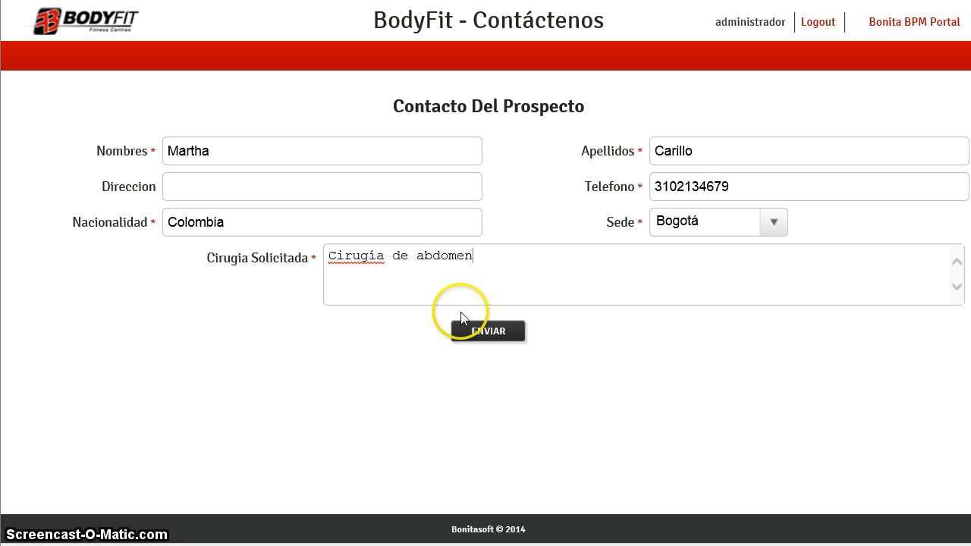
pyautogui.click(493, 334)
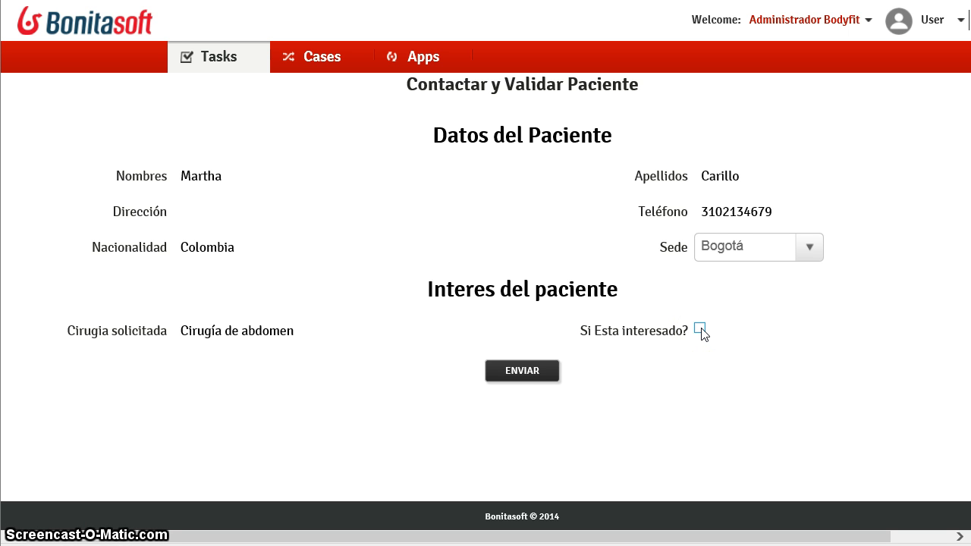
# - Submit Contactar y Validar Paciente, then open task 3 Agendar Videoconferencia con el Cirujano
pyautogui.click(524, 371)
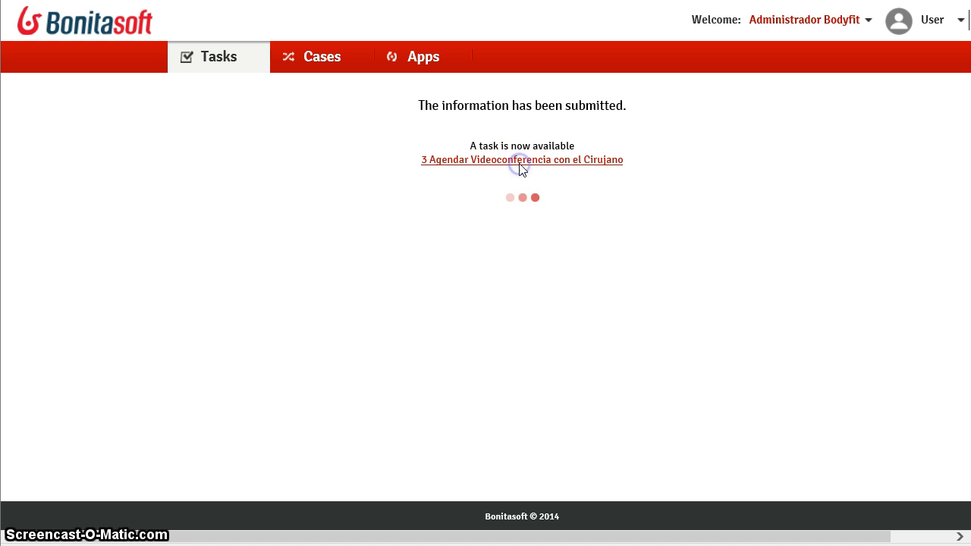
pyautogui.click(521, 160)
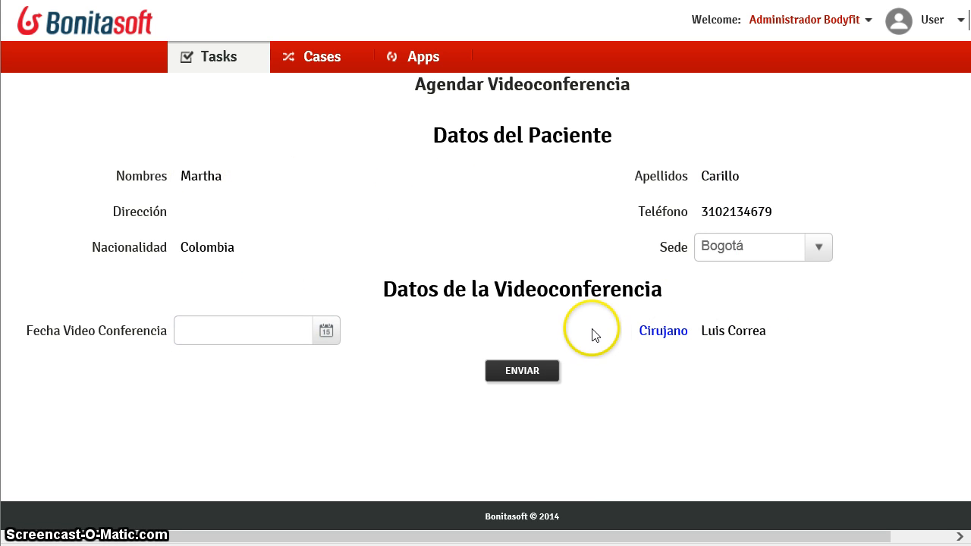
# - Set Fecha Video Conference to Sep 15 at 4:00PM and submit the scheduling form
pyautogui.click(327, 331)
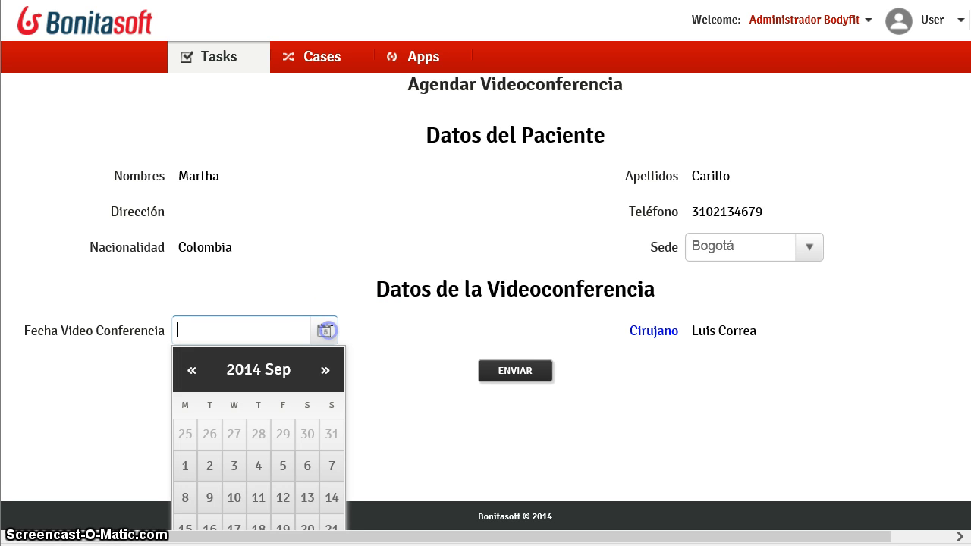
pyautogui.scroll(-1, 299, 470)
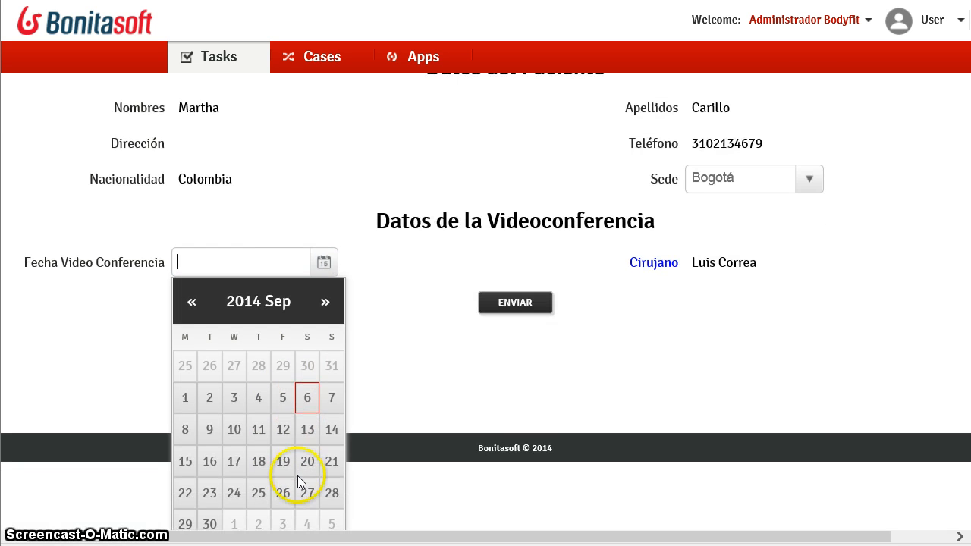
pyautogui.click(185, 462)
pyautogui.click(255, 332)
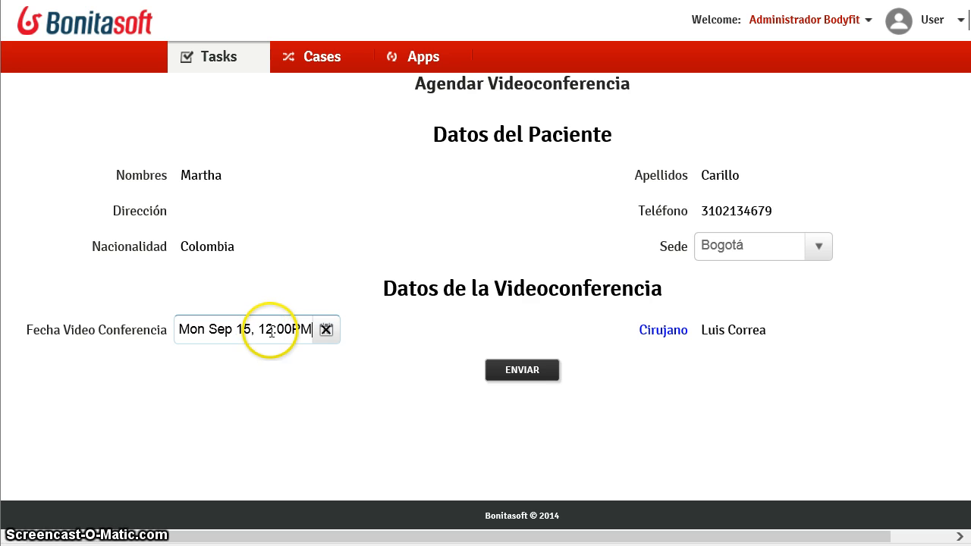
pyautogui.doubleClick(271, 332)
pyautogui.click(263, 330)
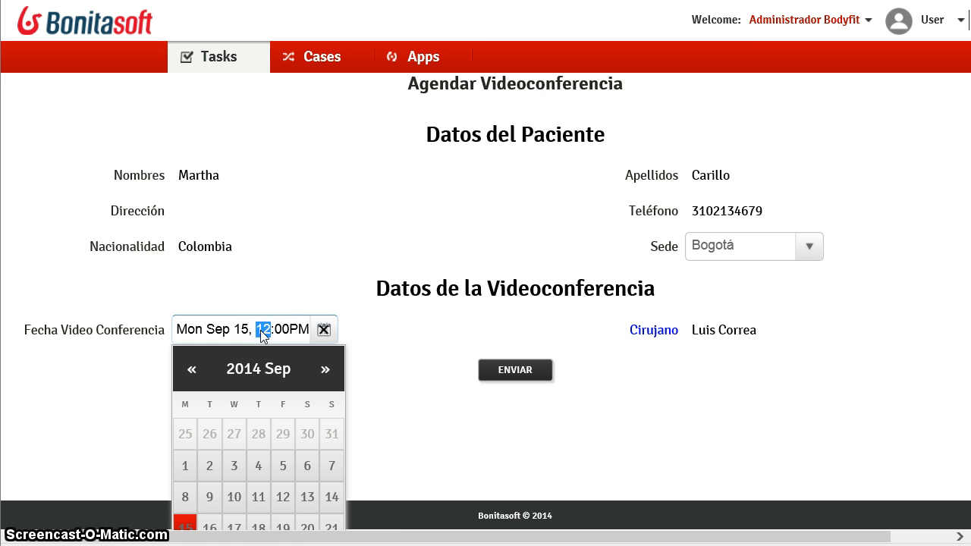
pyautogui.write('4')
pyautogui.click(289, 265)
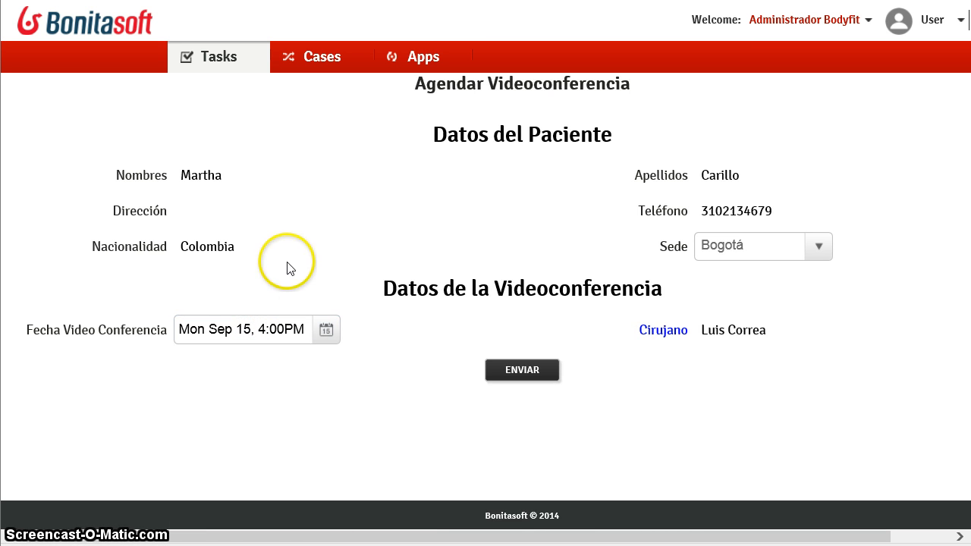
pyautogui.click(529, 373)
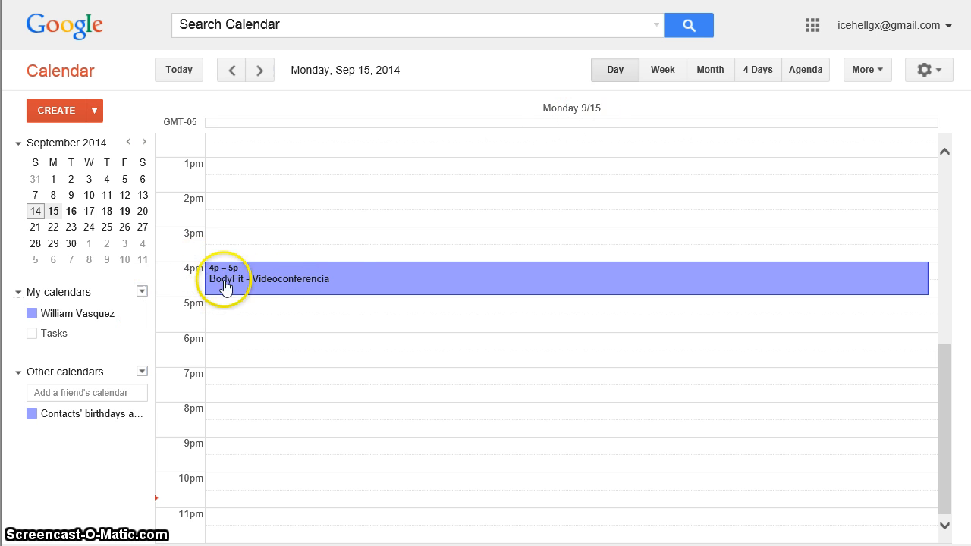
# - Open the Sep 15 BodyFit - Videoconferencia event and review the patient and doctor in its description
pyautogui.click(291, 290)
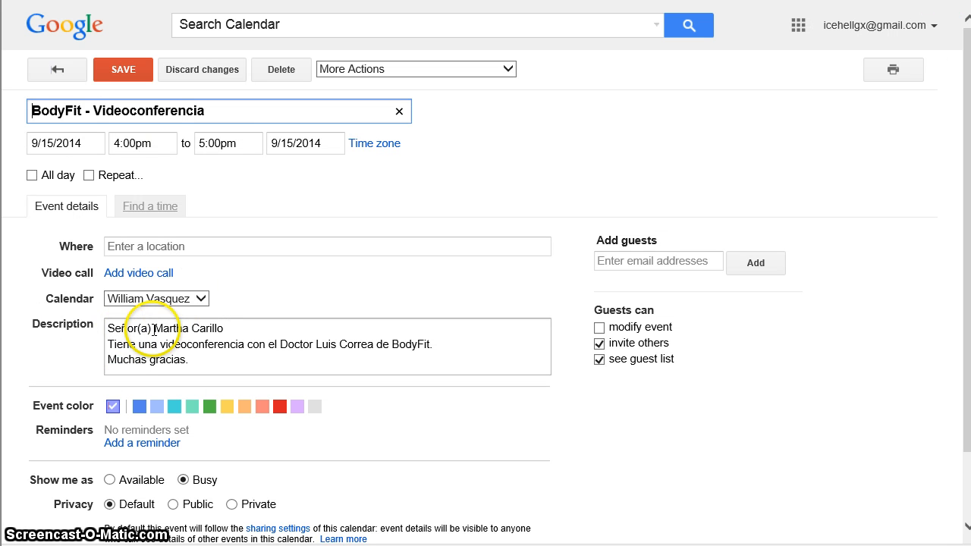
pyautogui.moveTo(154, 327); pyautogui.dragTo(206, 326)
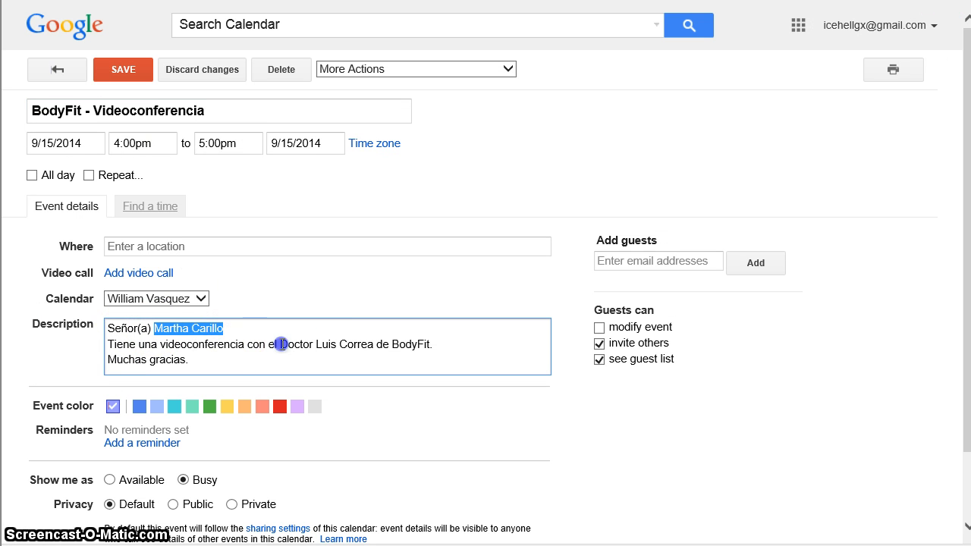
pyautogui.moveTo(280, 344); pyautogui.dragTo(362, 350)
pyautogui.click(356, 355)
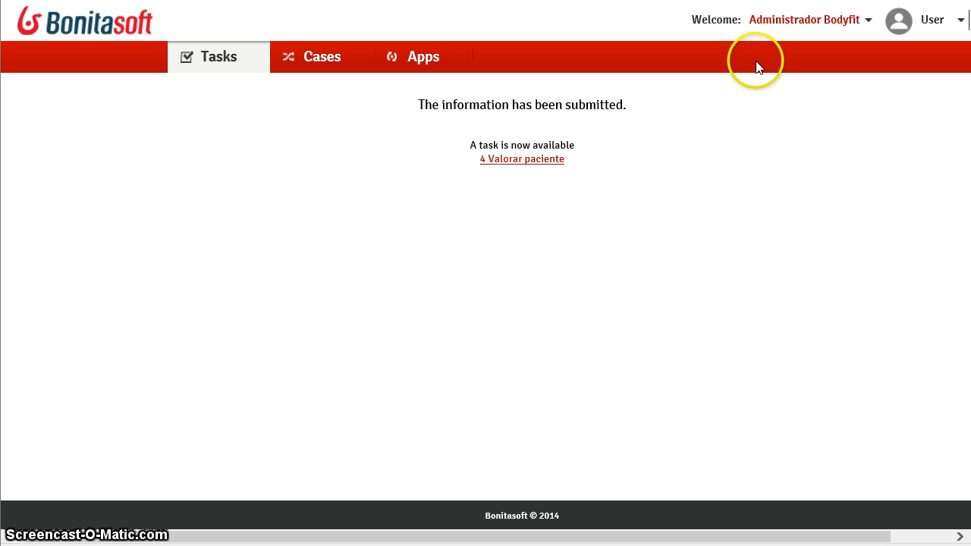
# - Submit 4 Valorar paciente with Abdominoplastia, Liposucción, comment 'COmentarios del ciruja' and Paciente Acepta? ticked
pyautogui.click(522, 161)
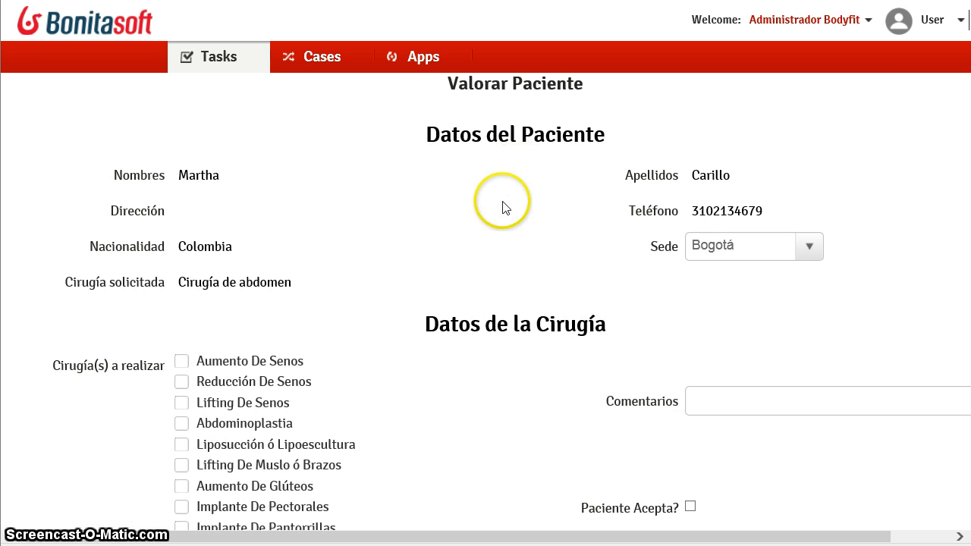
pyautogui.scroll(-3, 430, 232)
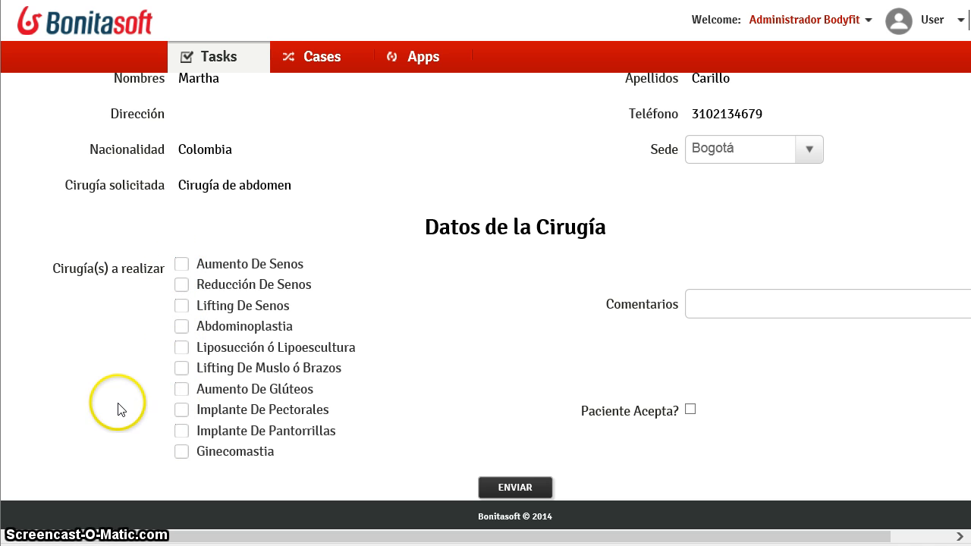
pyautogui.click(179, 351)
pyautogui.click(180, 348)
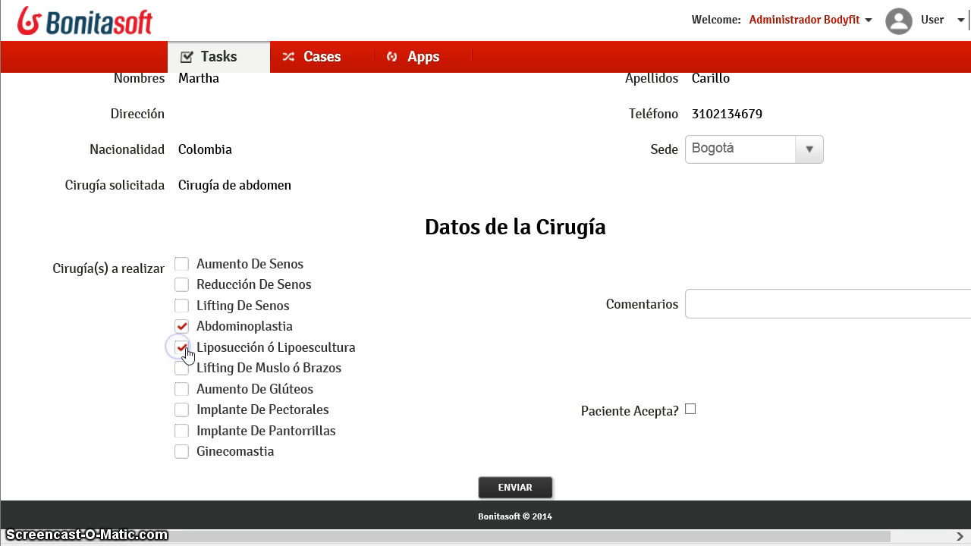
pyautogui.click(754, 299)
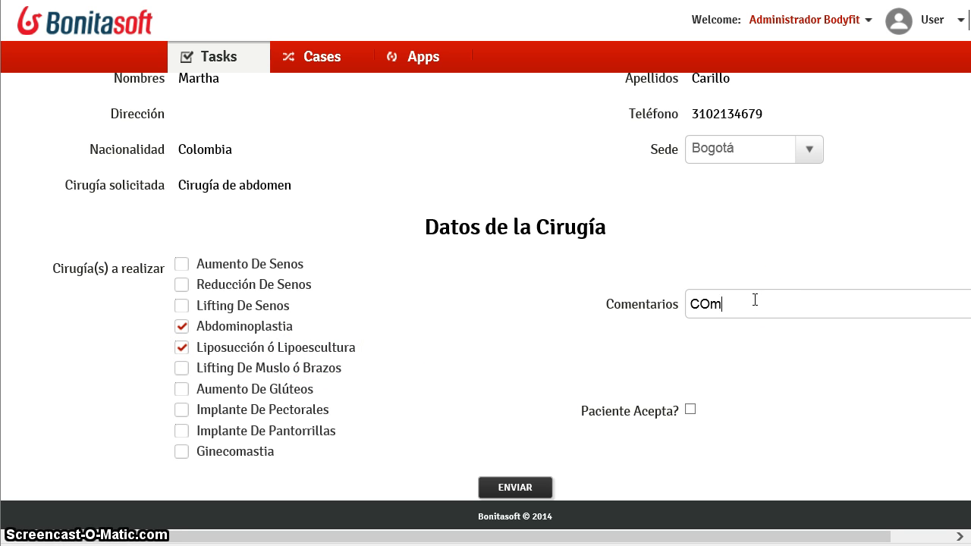
pyautogui.write('COmentarios del cirujano')
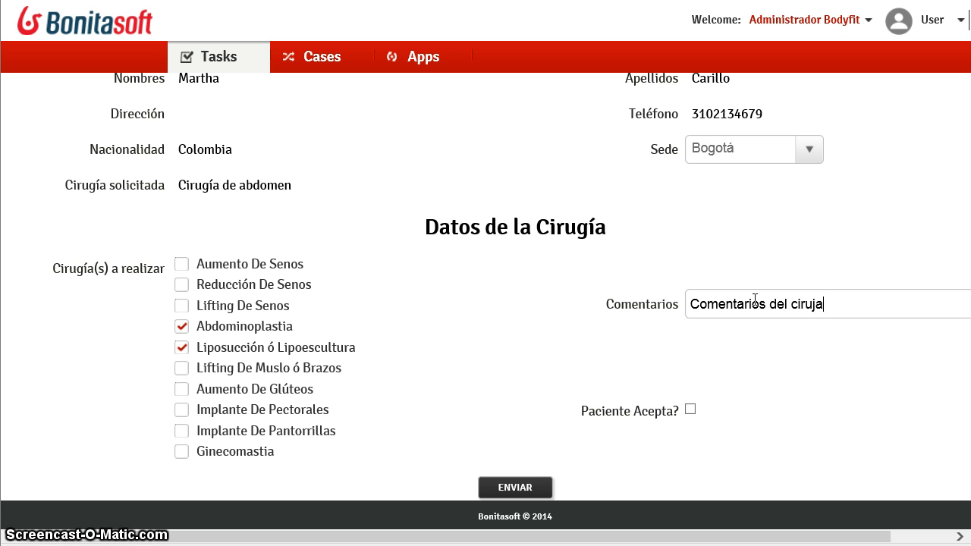
pyautogui.click(691, 412)
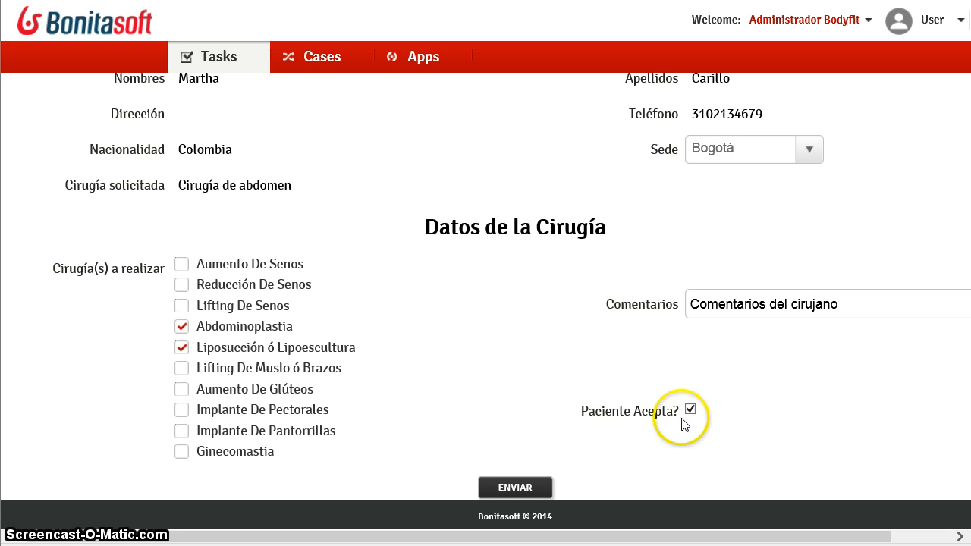
pyautogui.click(517, 489)
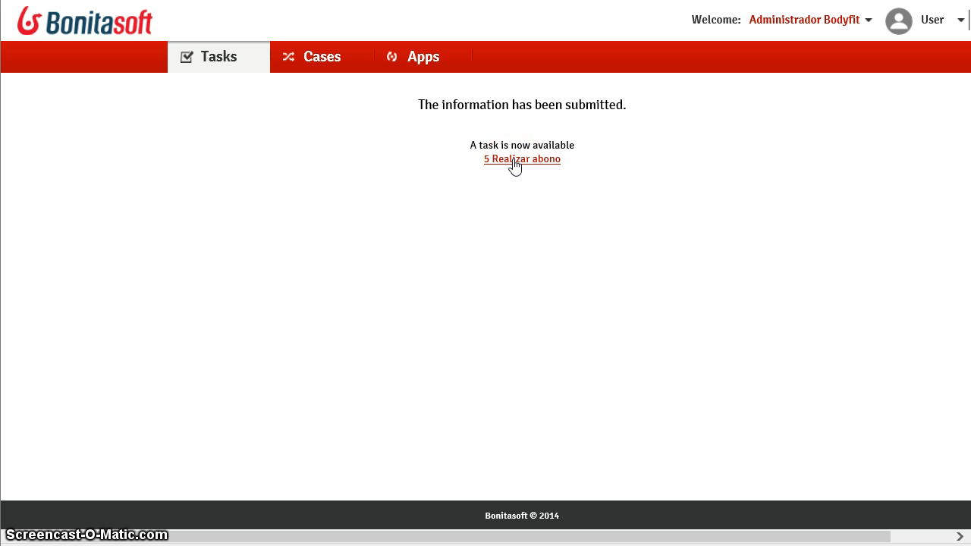
# - Open 5 Realizar abono and check the 5,800,000 procedure total
pyautogui.click(515, 163)
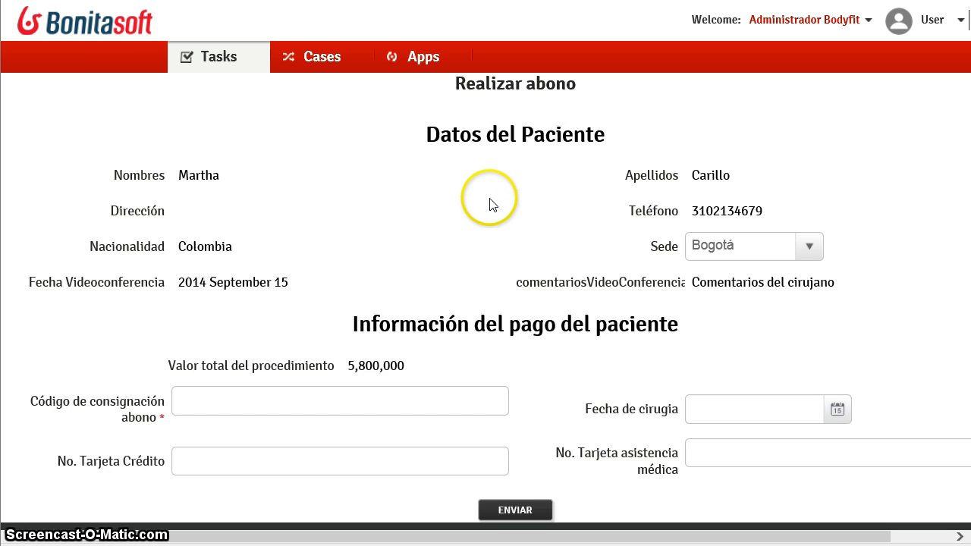
pyautogui.click(399, 365)
pyautogui.moveTo(398, 365); pyautogui.dragTo(351, 364)
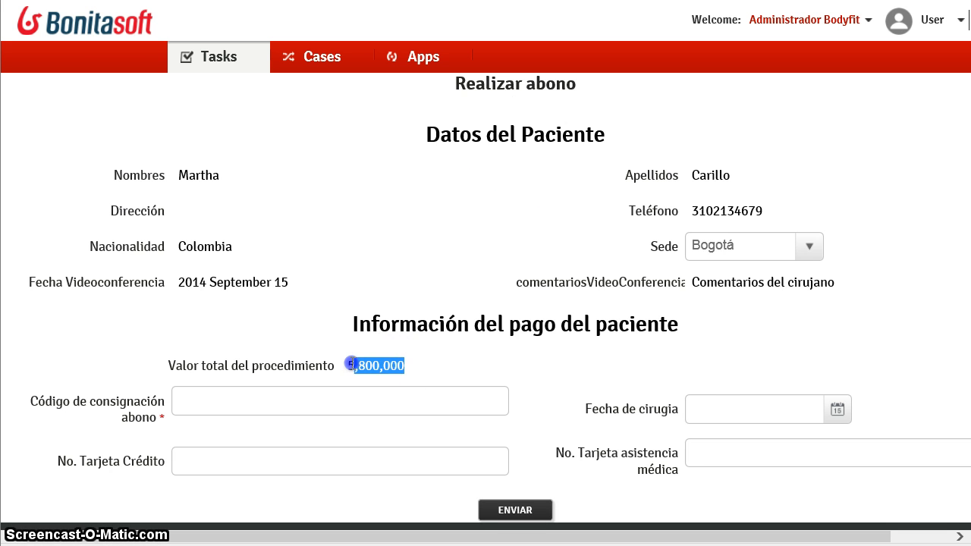
pyautogui.click(285, 339)
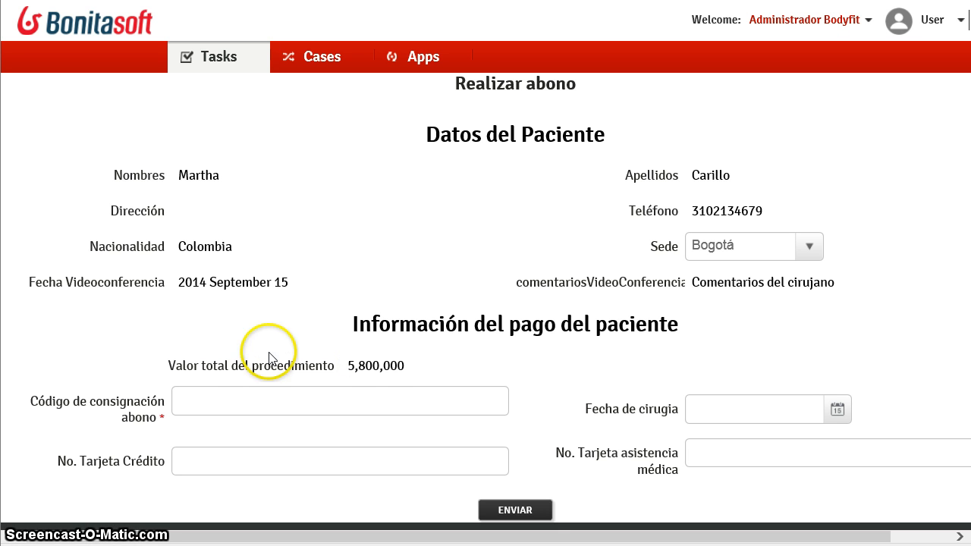
# - Enter the deposit code and set the surgery date to October 4, 2014, hour 1
pyautogui.click(227, 401)
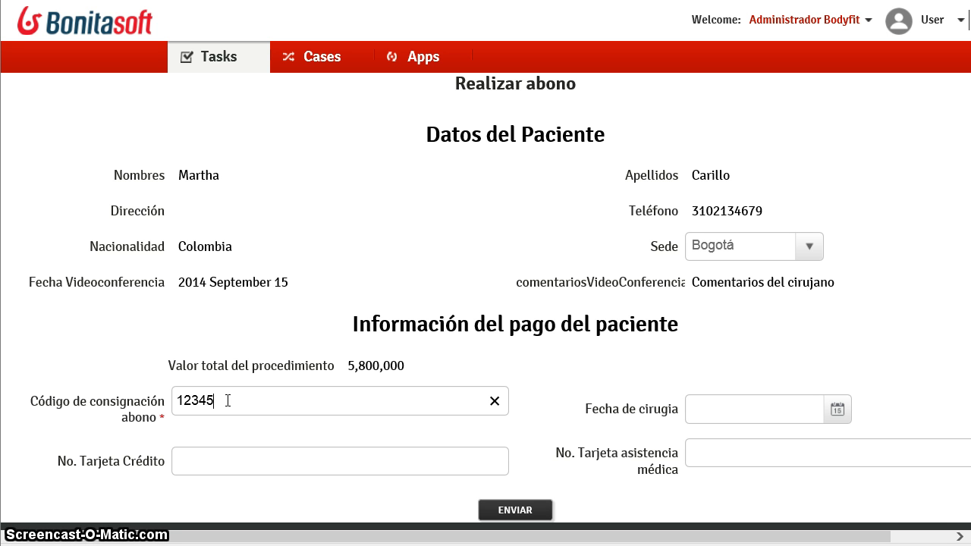
pyautogui.click(837, 410)
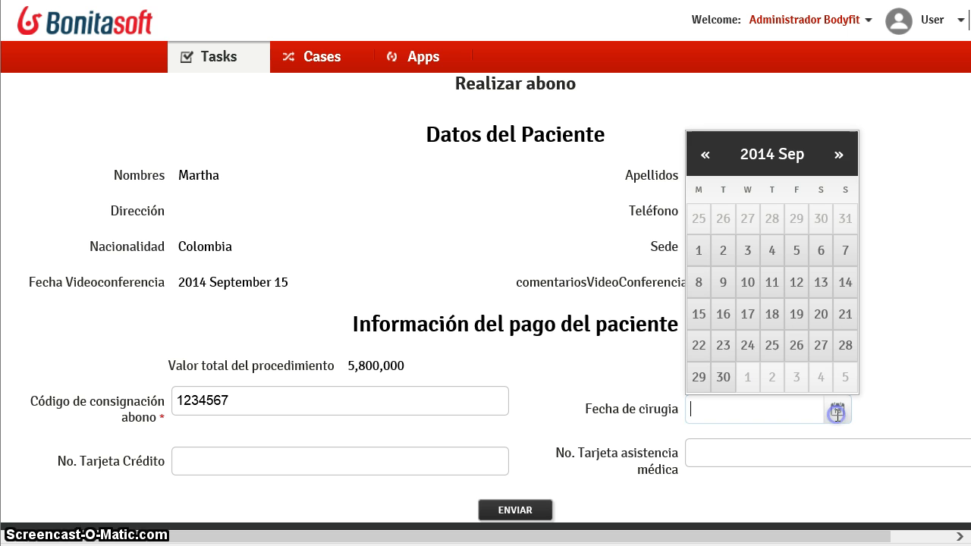
pyautogui.click(820, 377)
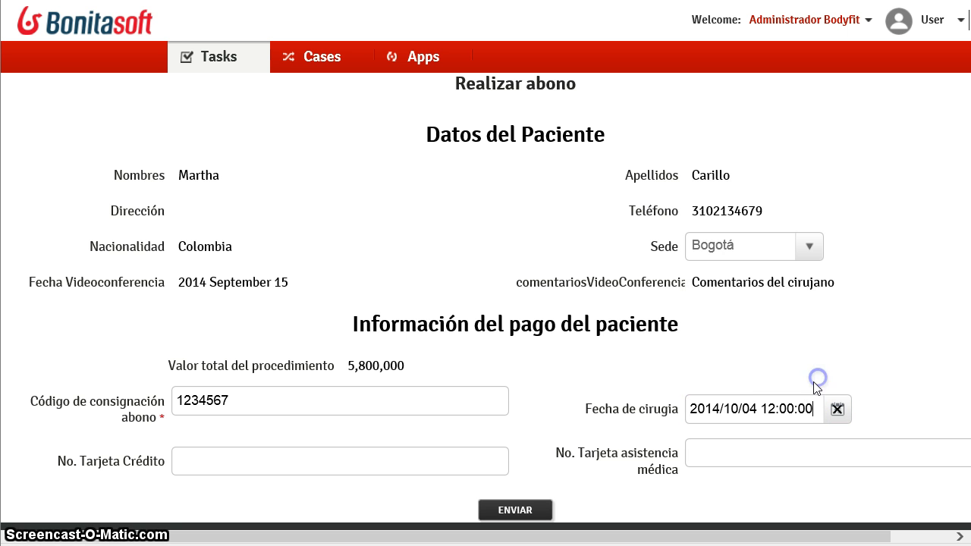
pyautogui.click(772, 406)
pyautogui.write('1')
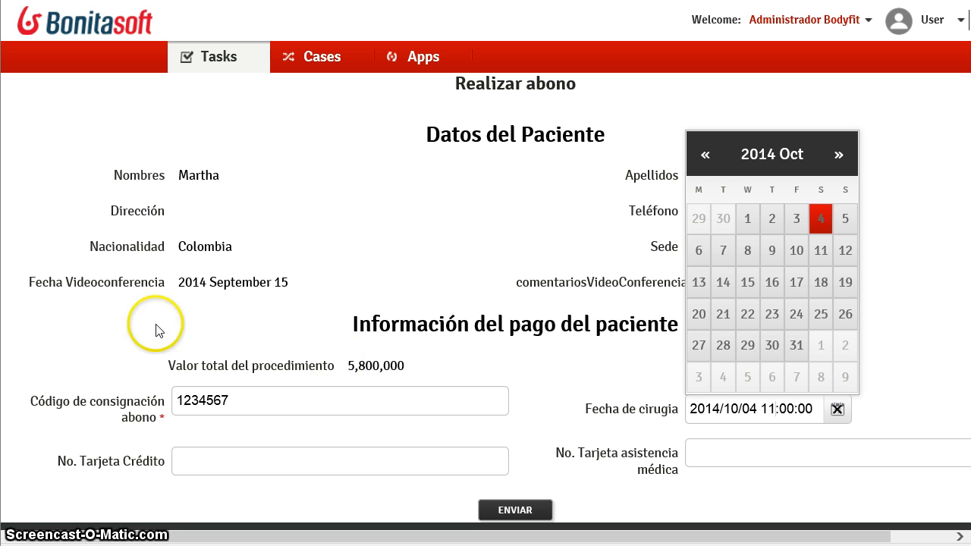
# - Enter the credit card and medical assistance card numbers, then submit the payment form
pyautogui.click(253, 464)
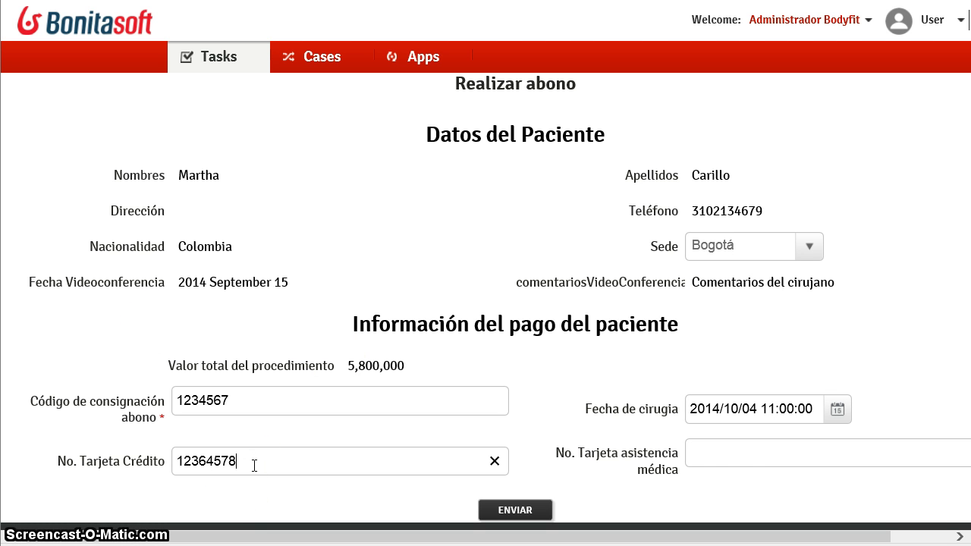
pyautogui.click(776, 454)
pyautogui.write('MED12345678')
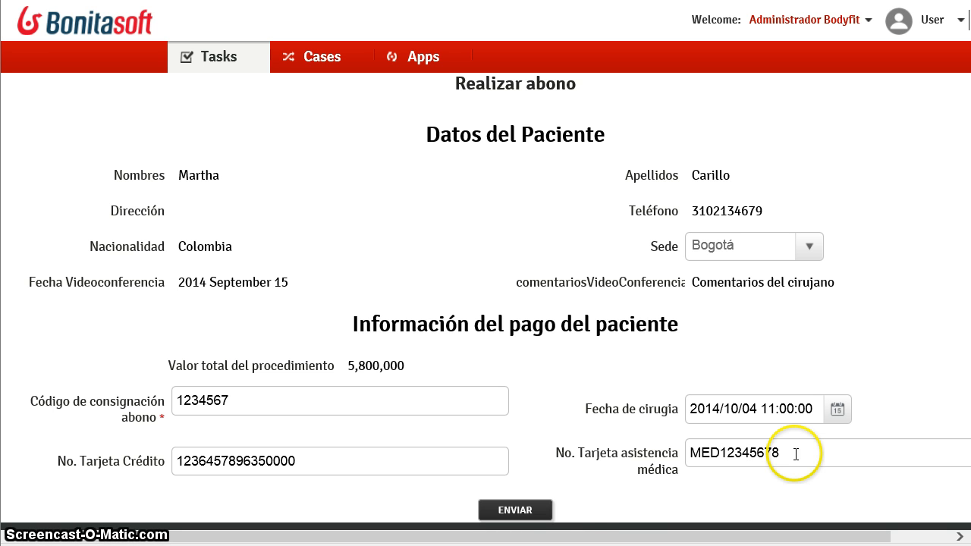
pyautogui.click(514, 510)
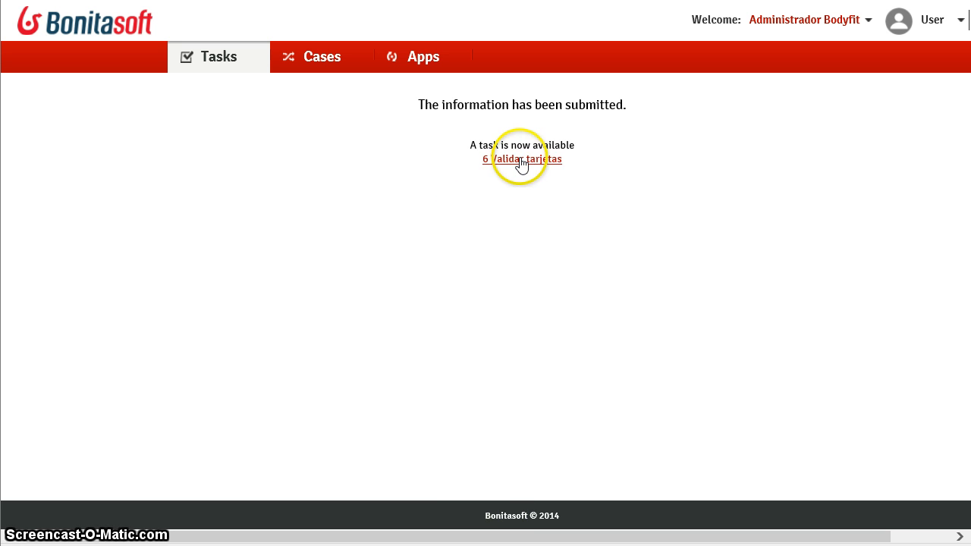
# - Submit task 6 Validar tarjetas with Tarjetas Validas checked
pyautogui.click(522, 163)
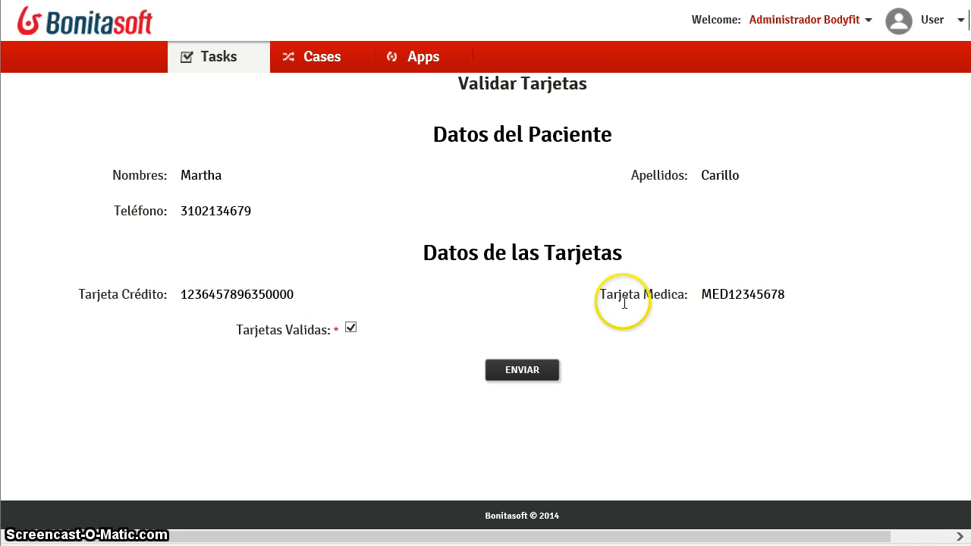
pyautogui.click(530, 372)
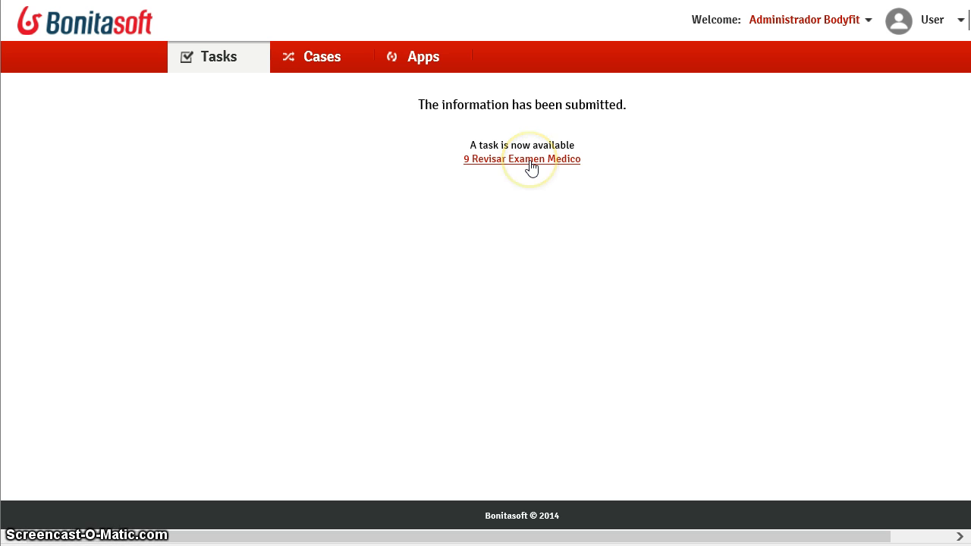
# - Open 9 Revisar Examen Medico and view the attached ResultadosLaboratorio.jpg lab results
pyautogui.click(531, 161)
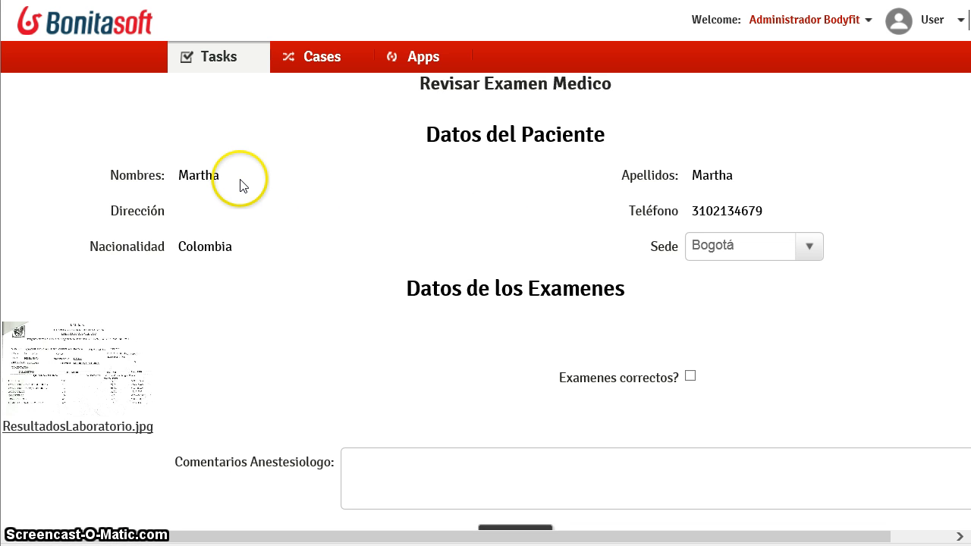
pyautogui.scroll(-1, 239, 184)
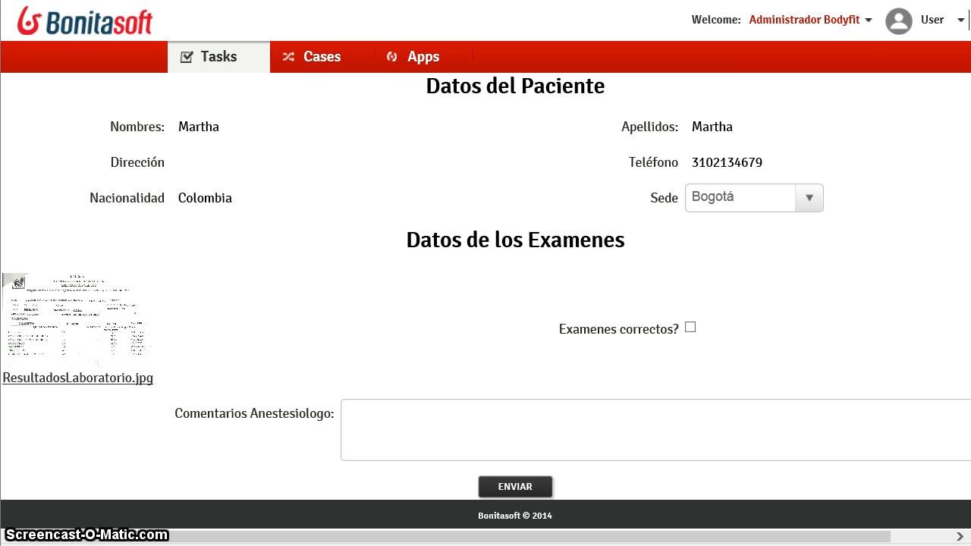
pyautogui.click(189, 540)
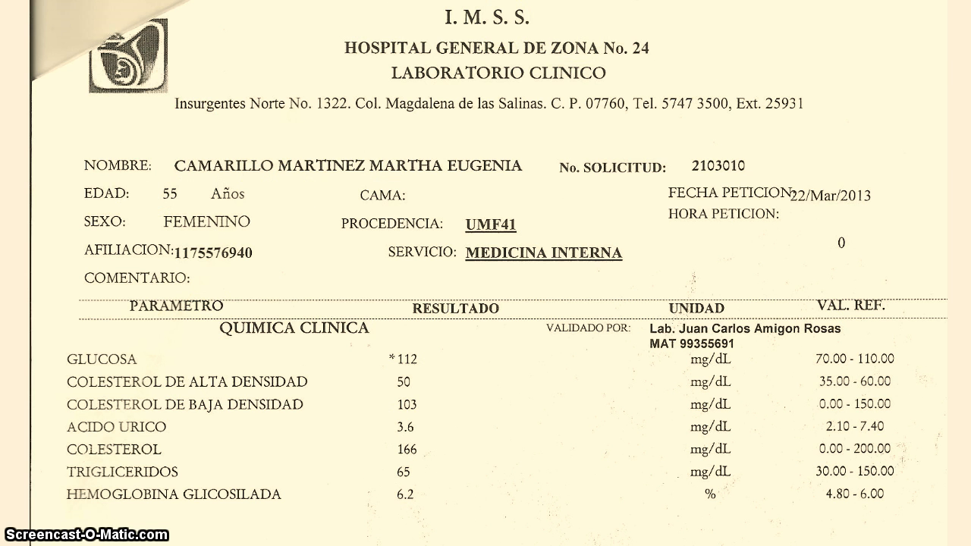
pyautogui.click(926, 2)
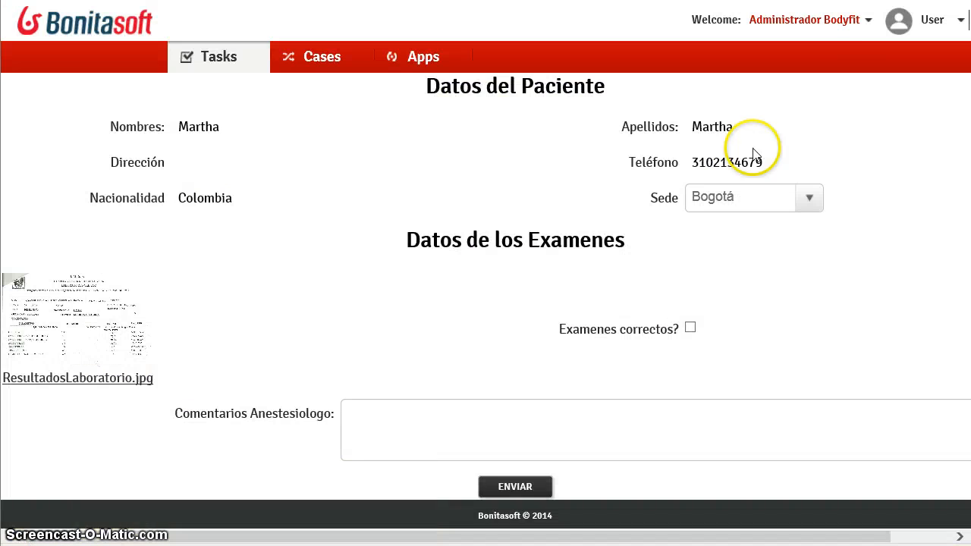
# - Tick Examenes correctos?, comment 'Paciente estable para cirugía', and submit the review
pyautogui.click(691, 328)
pyautogui.click(421, 433)
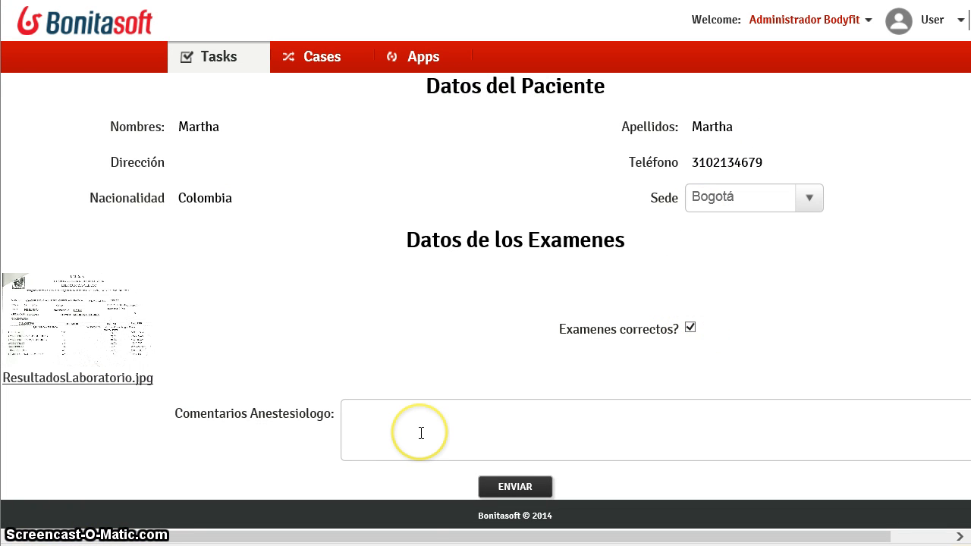
pyautogui.click(445, 418)
pyautogui.write('Paciente')
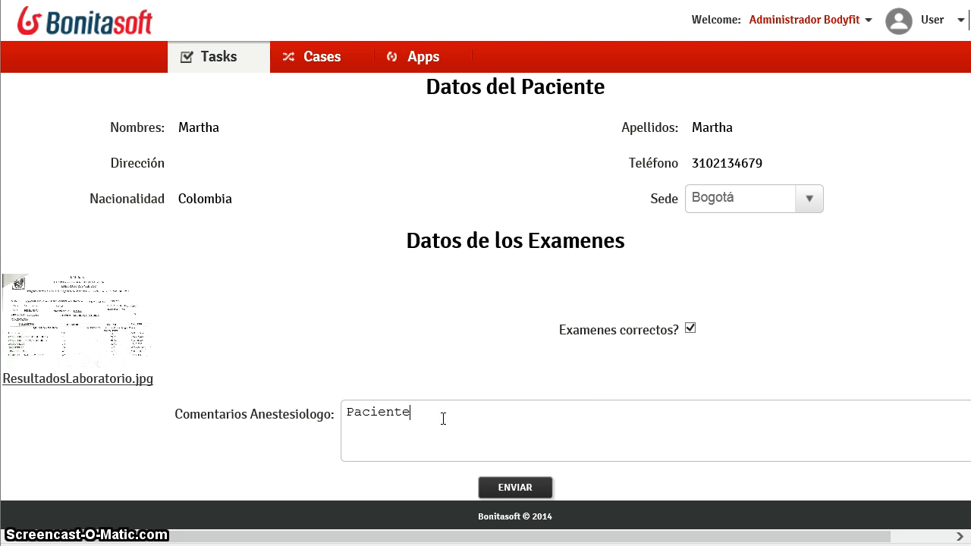
pyautogui.write(' estable para cirugía')
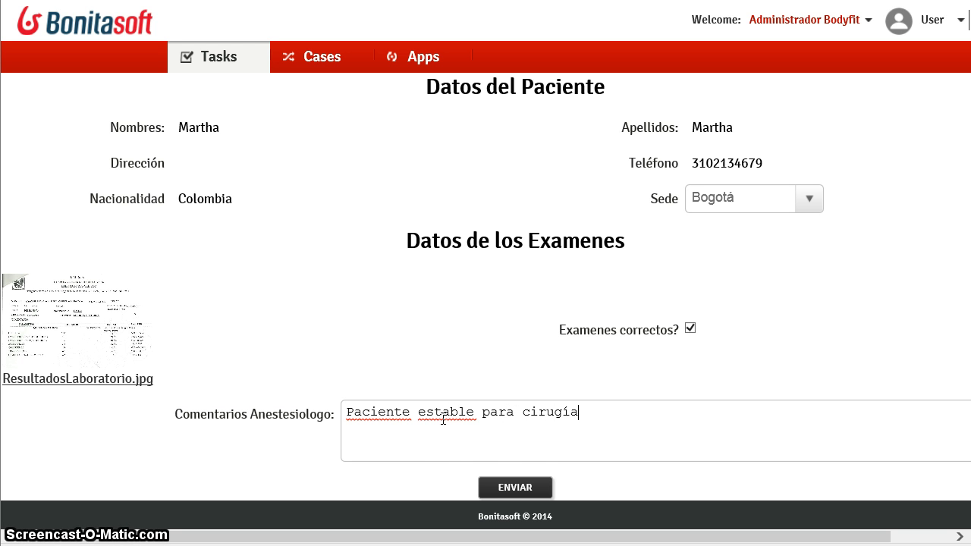
pyautogui.click(519, 484)
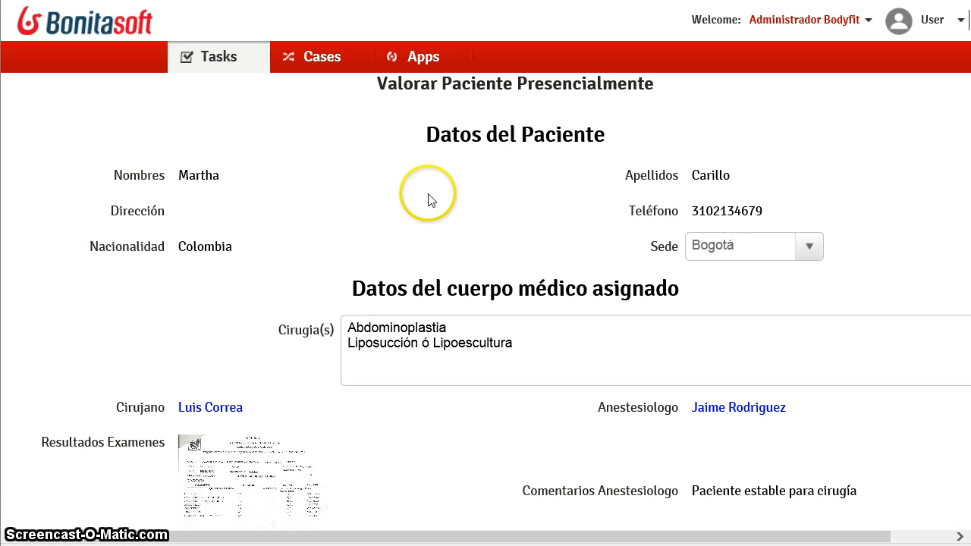
# - Enter 'Paciente OK para cirugía' in Valoración Paciente and submit the in-person assessment
pyautogui.scroll(-3, 429, 199)
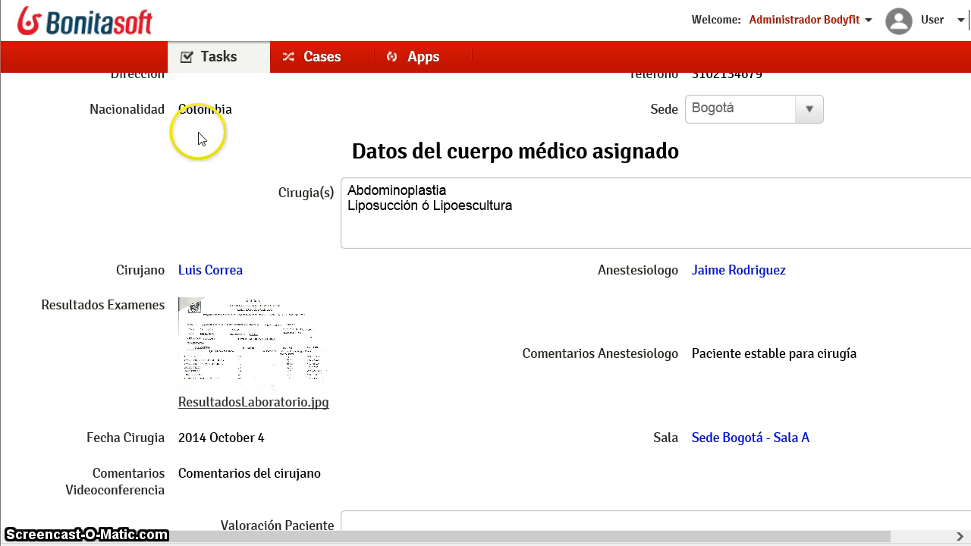
pyautogui.click(391, 194)
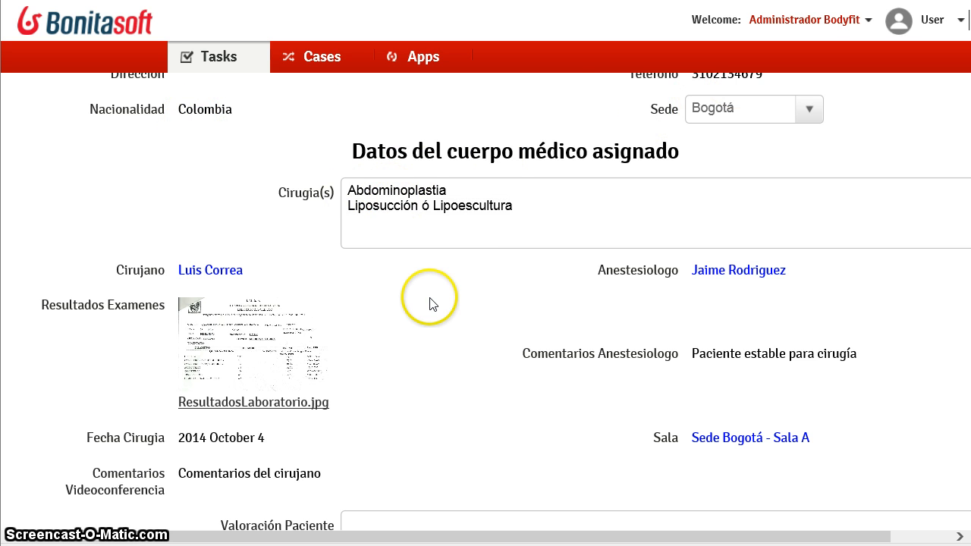
pyautogui.scroll(-2, 107, 234)
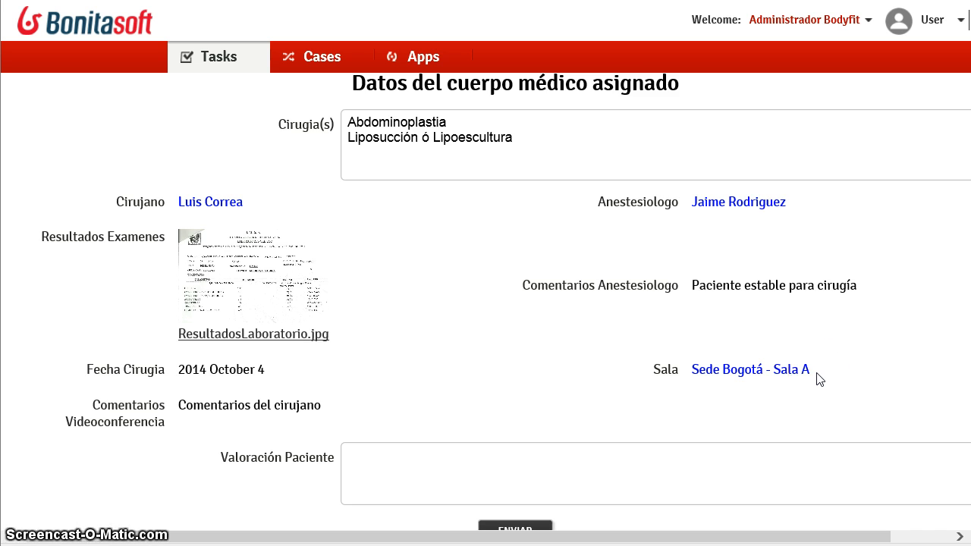
pyautogui.scroll(2, 815, 375)
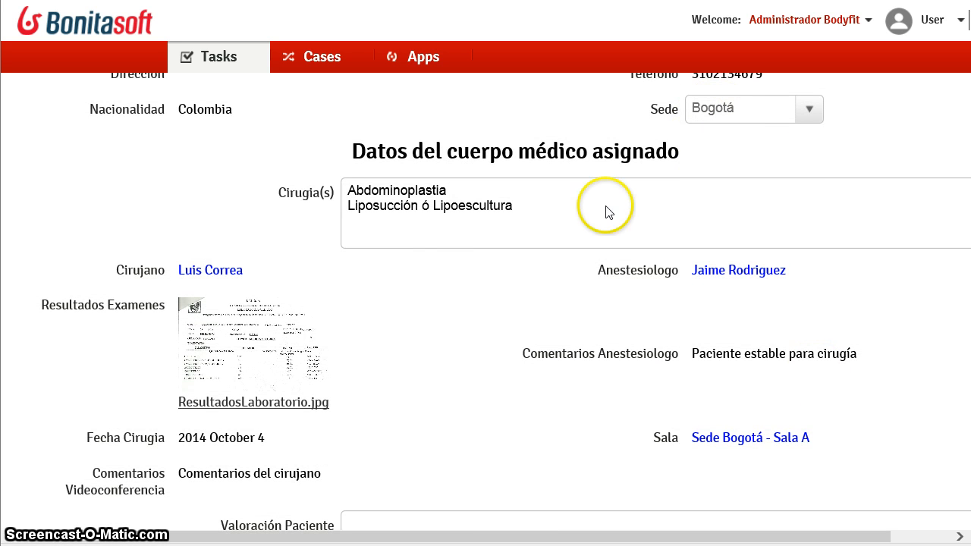
pyautogui.scroll(-2, 470, 361)
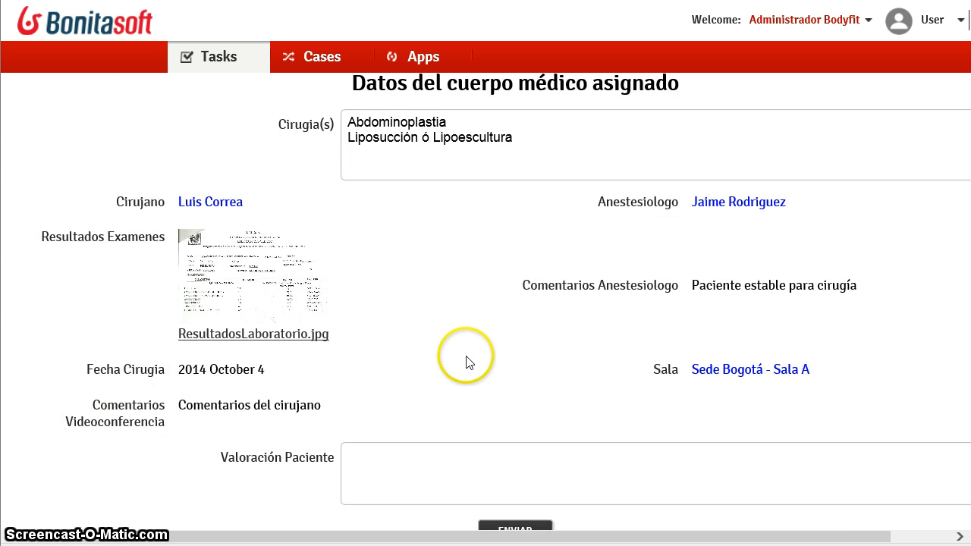
pyautogui.click(395, 463)
pyautogui.scroll(-1, 394, 463)
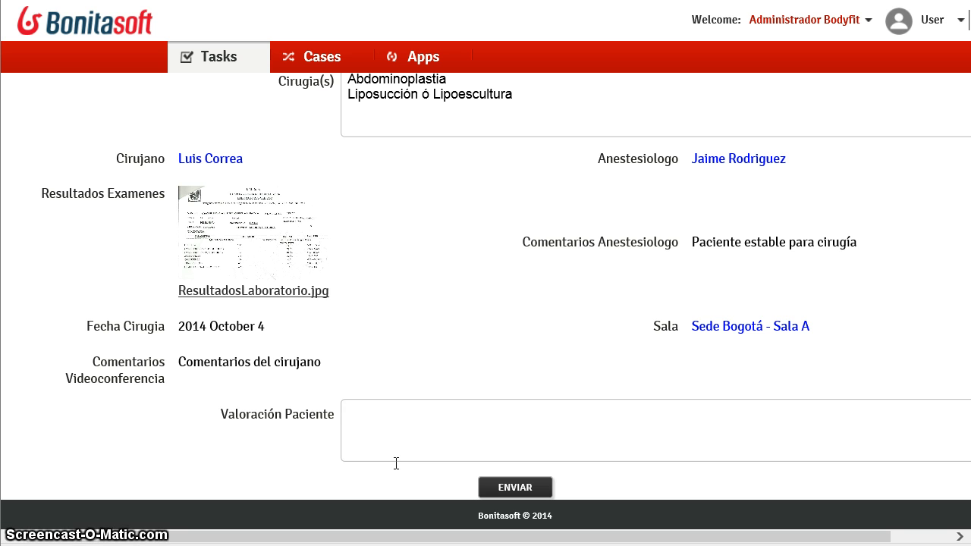
pyautogui.write('Paciente OK p')
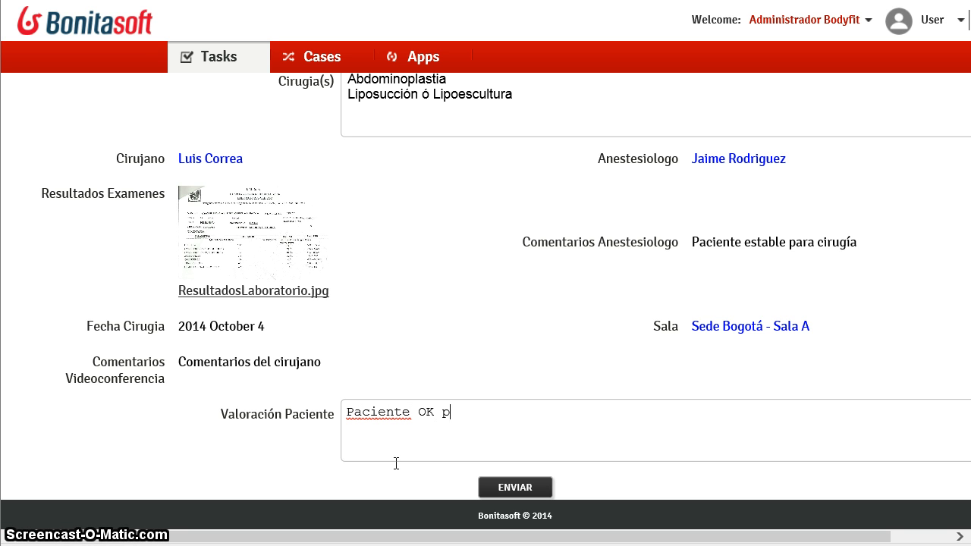
pyautogui.write('ara cirugía')
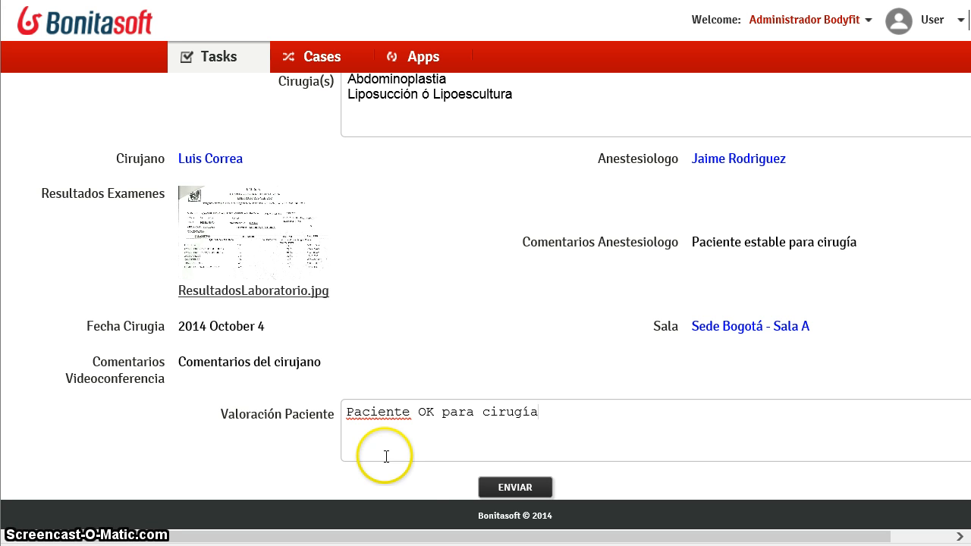
pyautogui.click(509, 486)
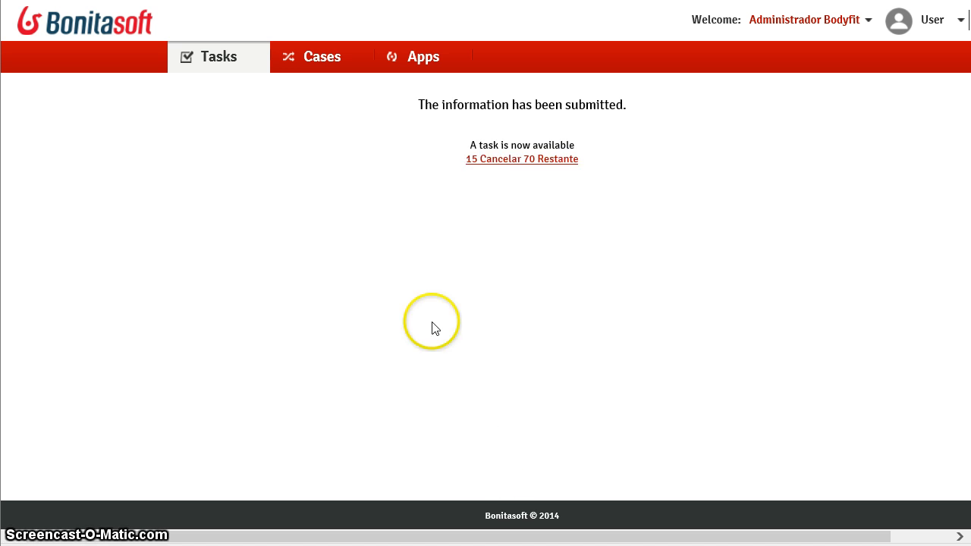
# - Open task 15 Cancelar 70 Restante and submit deposit code CON14578 for the remaining 70%
pyautogui.click(514, 162)
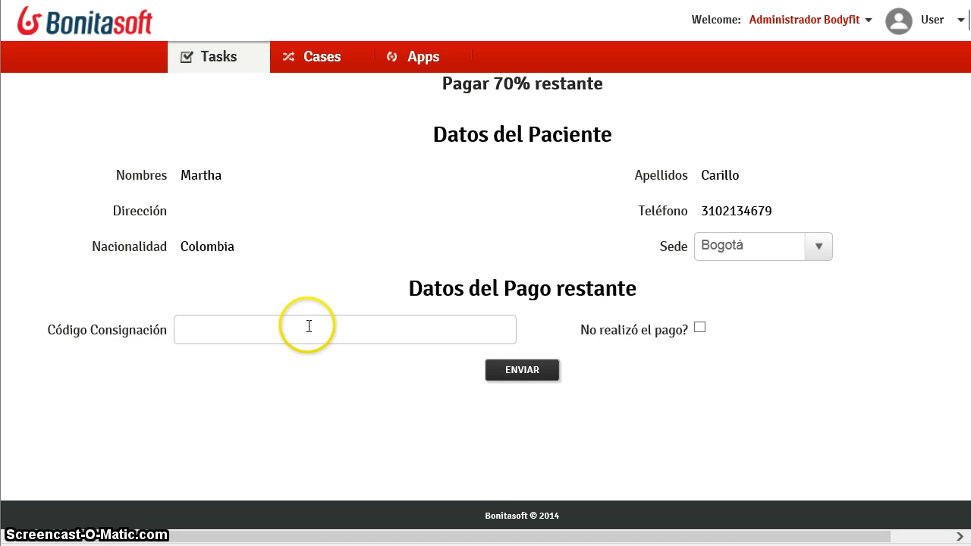
pyautogui.click(309, 326)
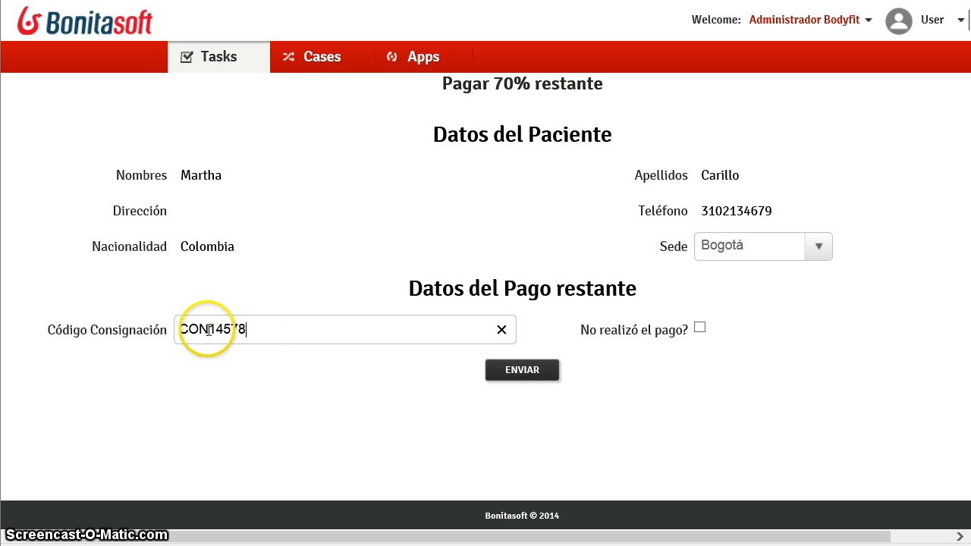
pyautogui.click(529, 374)
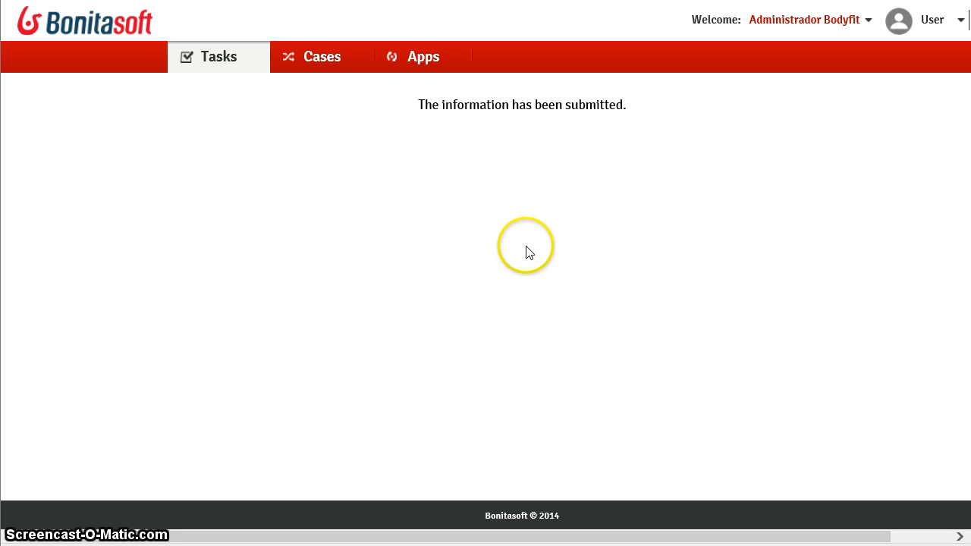
# - Submit the Realizar Cirugia task with the result 'Proceso realizado exitosamente'
pyautogui.click(524, 160)
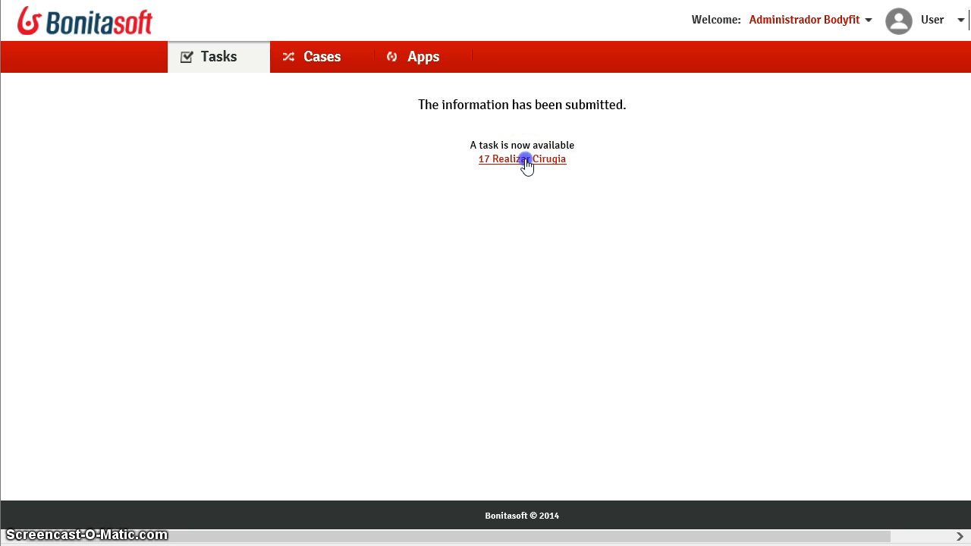
pyautogui.click(395, 284)
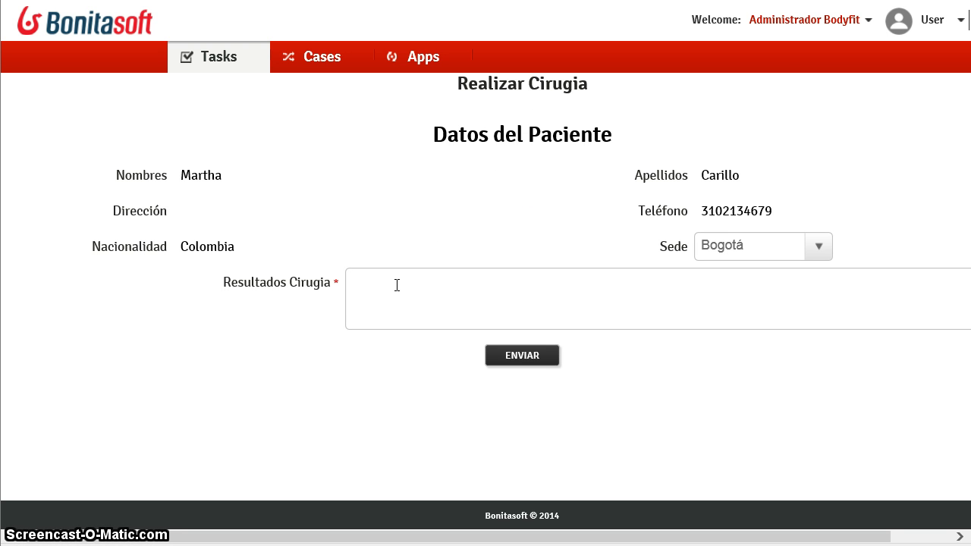
pyautogui.write('Proceso realizado exitosamente')
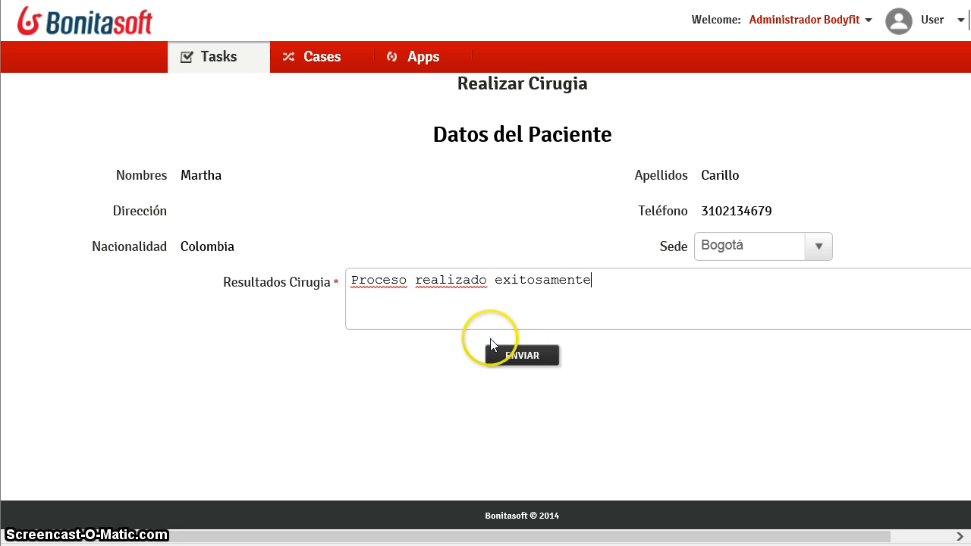
pyautogui.click(525, 360)
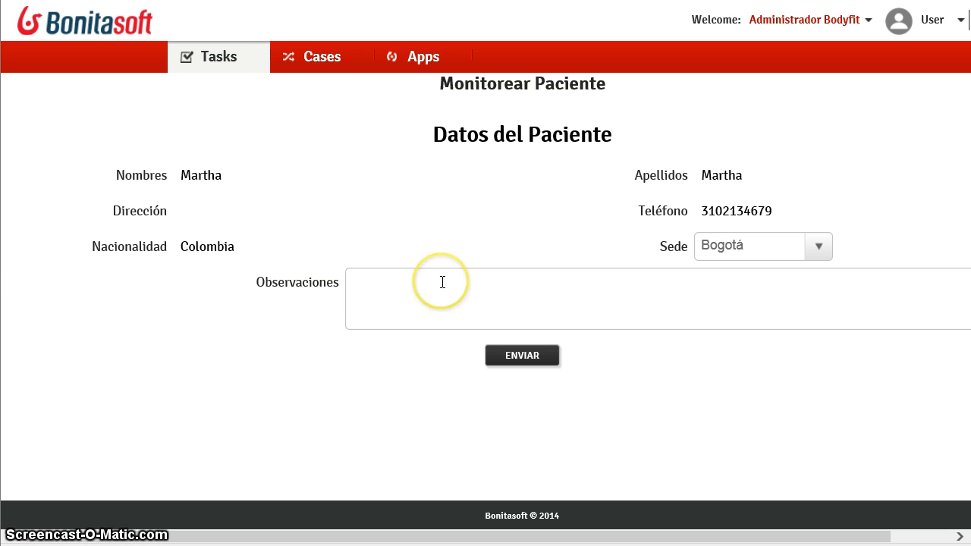
# - Submit the first Monitorear Paciente task with the observation 'Sep. 13 OK'
pyautogui.click(442, 282)
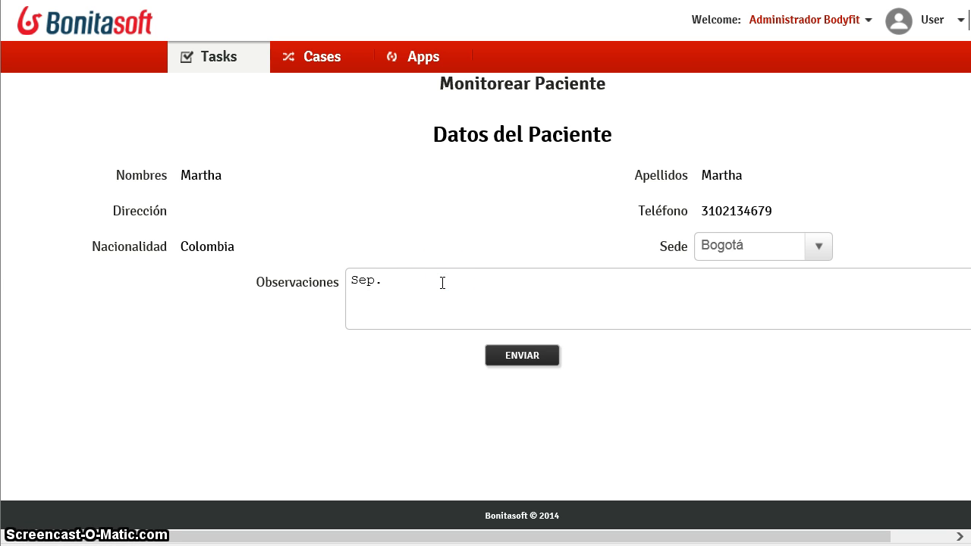
pyautogui.write('Sep. 13 OK')
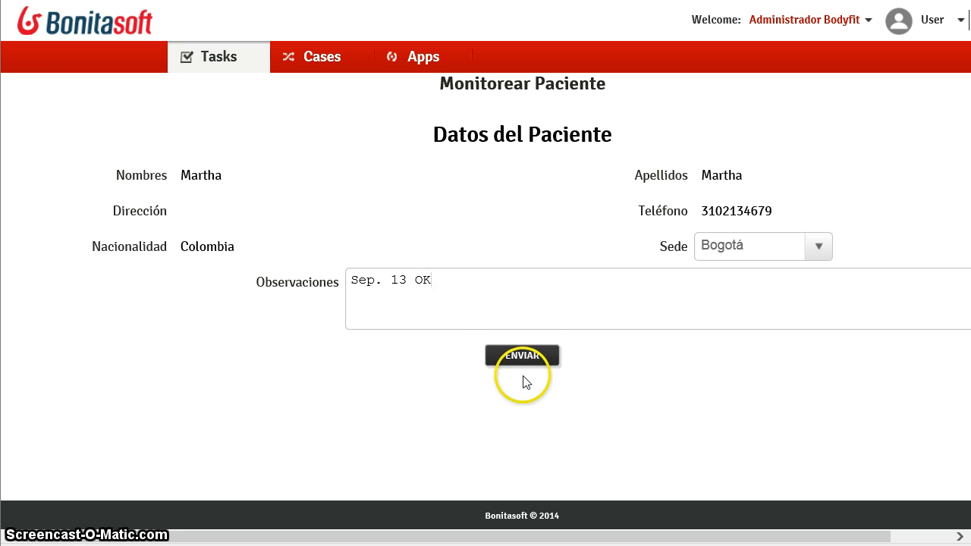
pyautogui.click(538, 360)
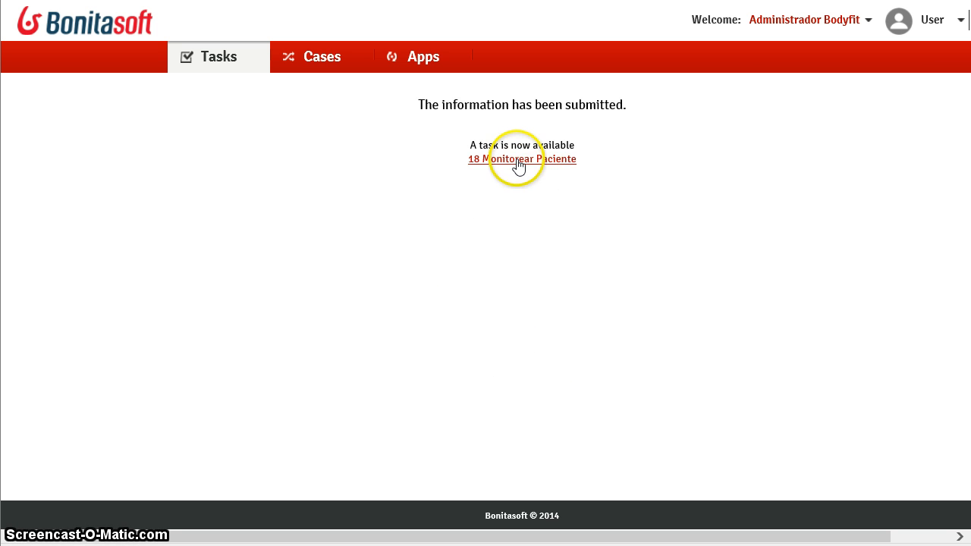
# - Submit the second Monitorear Paciente task with 'Sep. 14 OK' and open task 20 Monitorear Paciente en Hotel
pyautogui.click(517, 160)
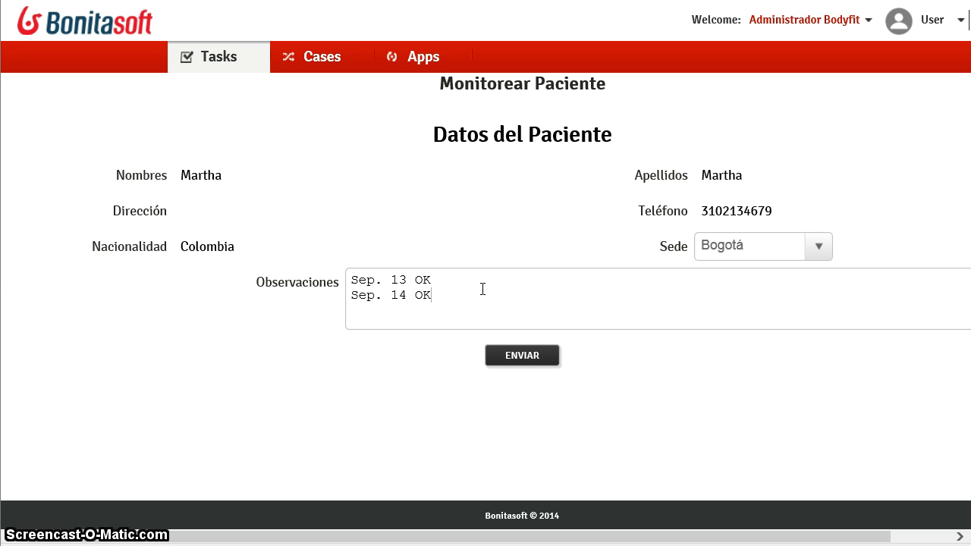
pyautogui.click(505, 355)
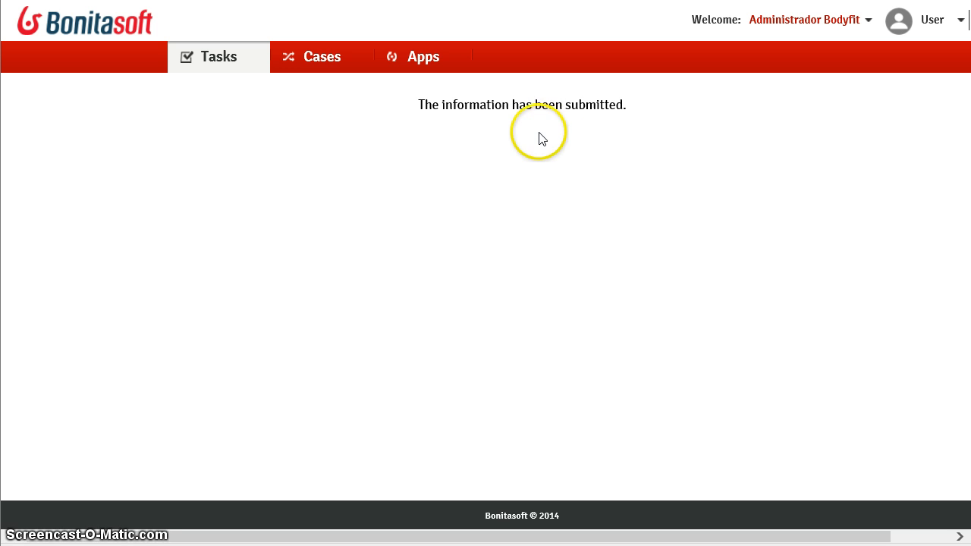
pyautogui.click(518, 164)
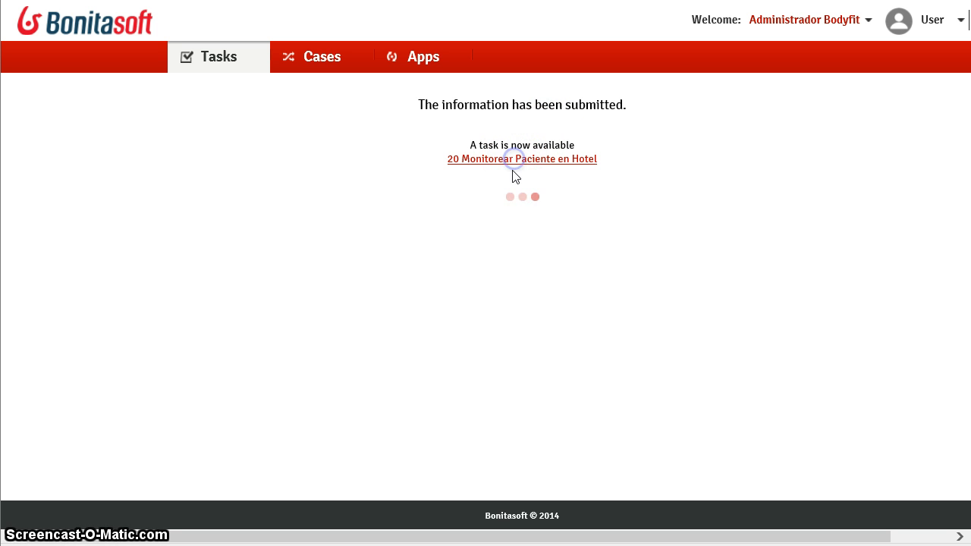
# - Enter the nurse's note 'Paciente listo para ser dado de alta' with Dar Alta checked and submit
pyautogui.click(558, 286)
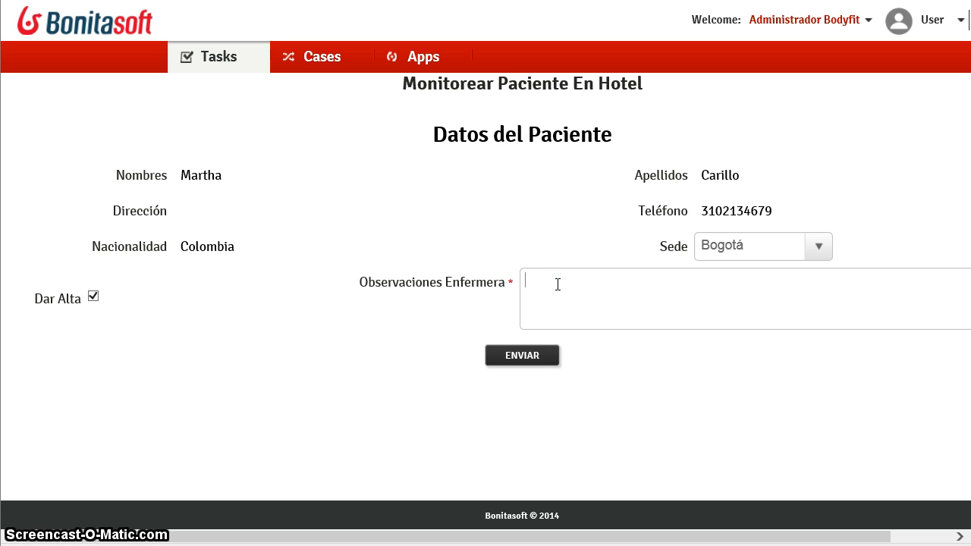
pyautogui.write('O')
pyautogui.press('BackSpace')
pyautogui.write('P')
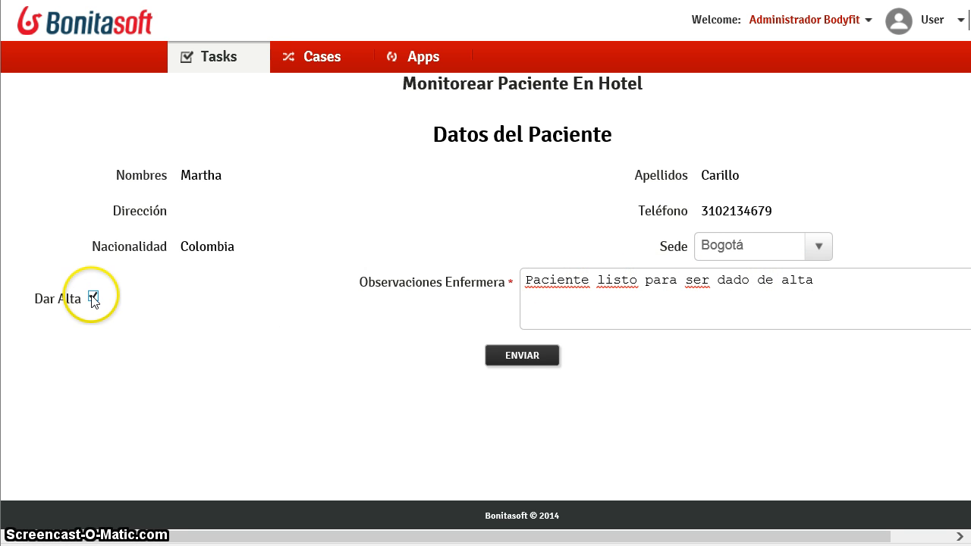
pyautogui.click(520, 359)
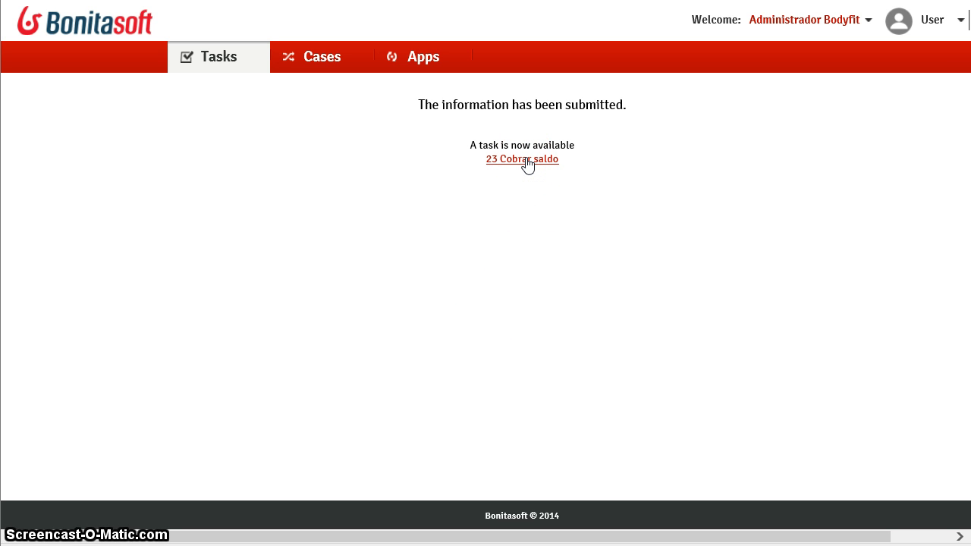
# - Open 23 Cobrar saldo, review the 150,000 balance and 5,950,000 total, and discharge the patient
pyautogui.click(527, 164)
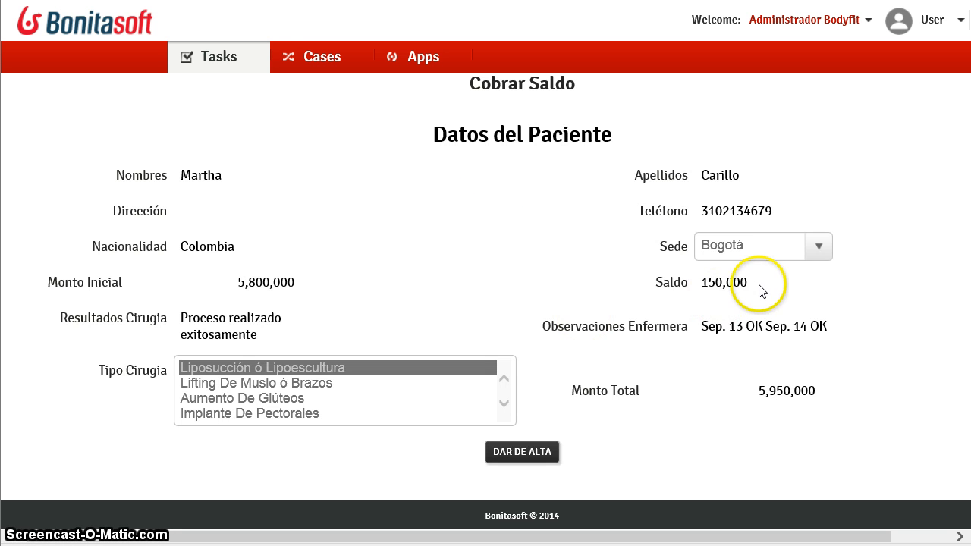
pyautogui.click(737, 282)
pyautogui.moveTo(738, 281); pyautogui.dragTo(661, 283)
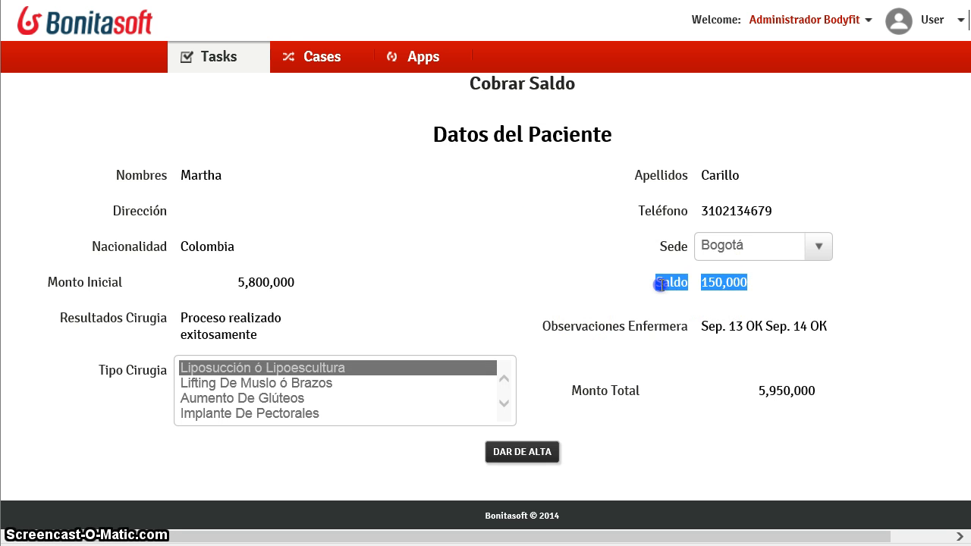
pyautogui.click(612, 288)
pyautogui.click(791, 390)
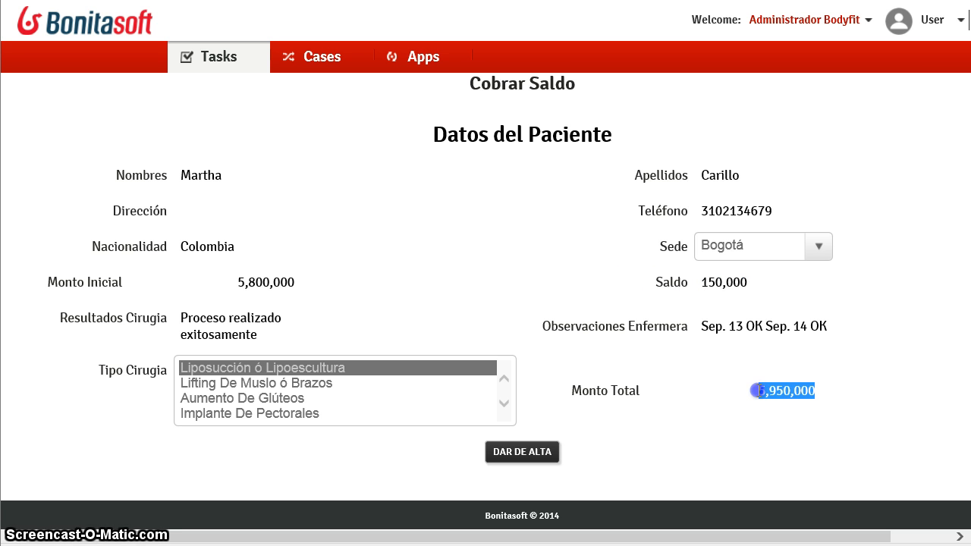
pyautogui.moveTo(759, 390); pyautogui.dragTo(726, 387)
pyautogui.click(723, 383)
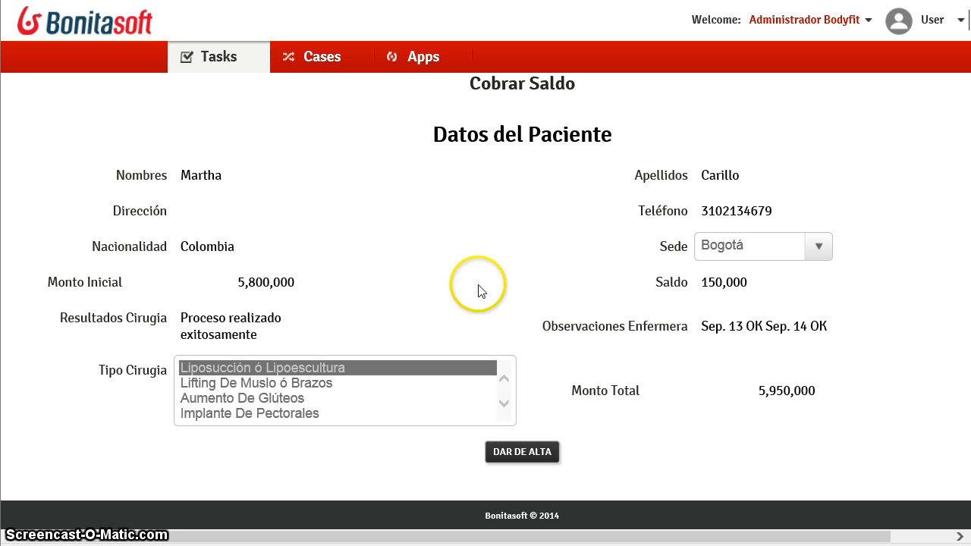
pyautogui.click(523, 453)
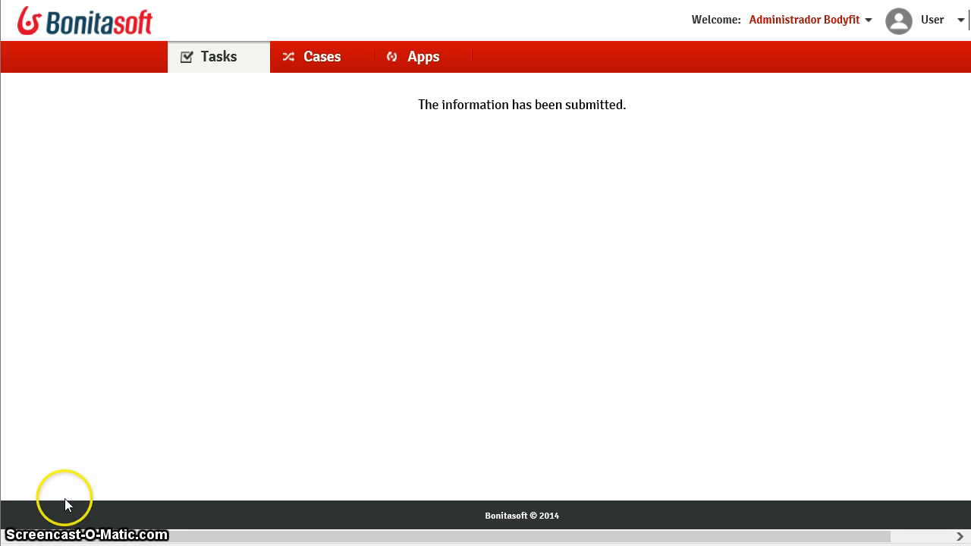
# - Switch to the Administrator profile and go to page two of the Done task list
pyautogui.click(956, 22)
pyautogui.click(920, 85)
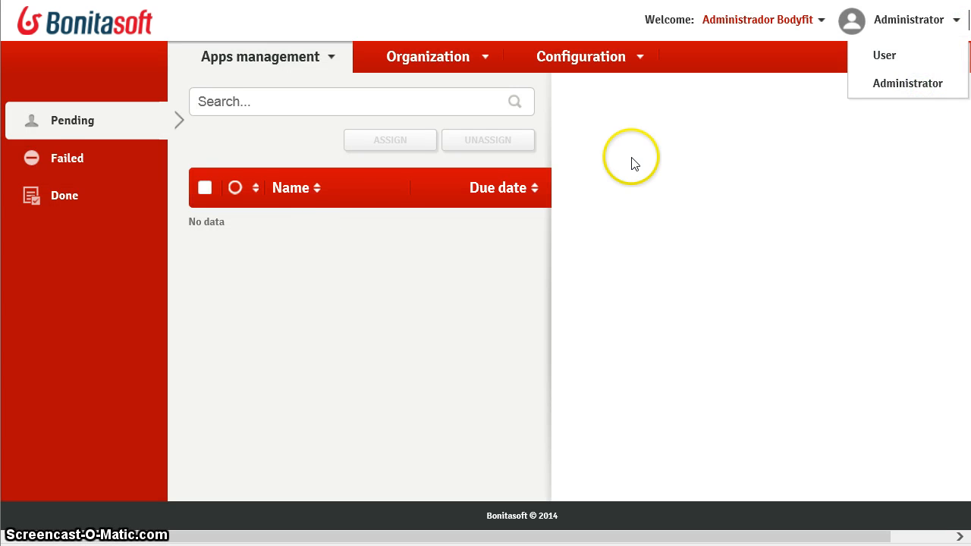
pyautogui.click(63, 196)
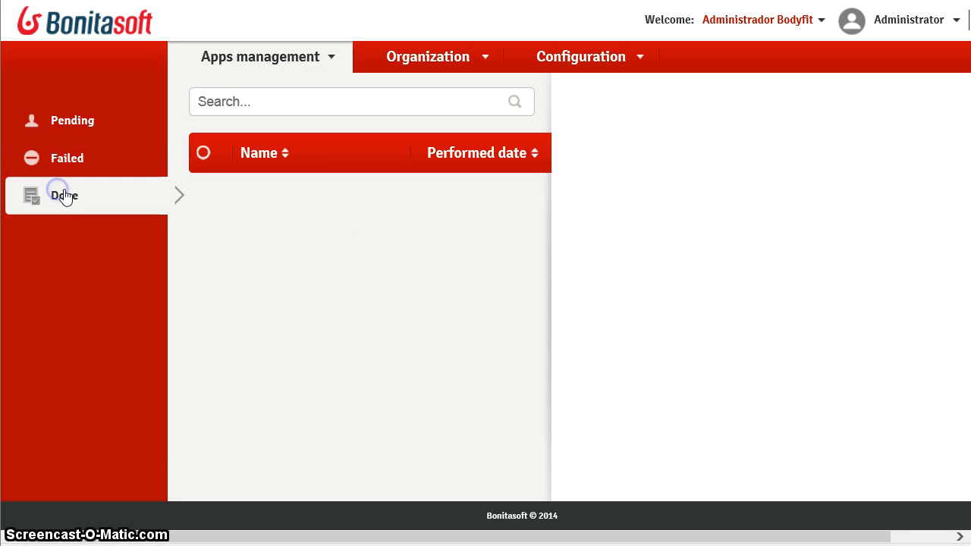
pyautogui.scroll(-4, 423, 290)
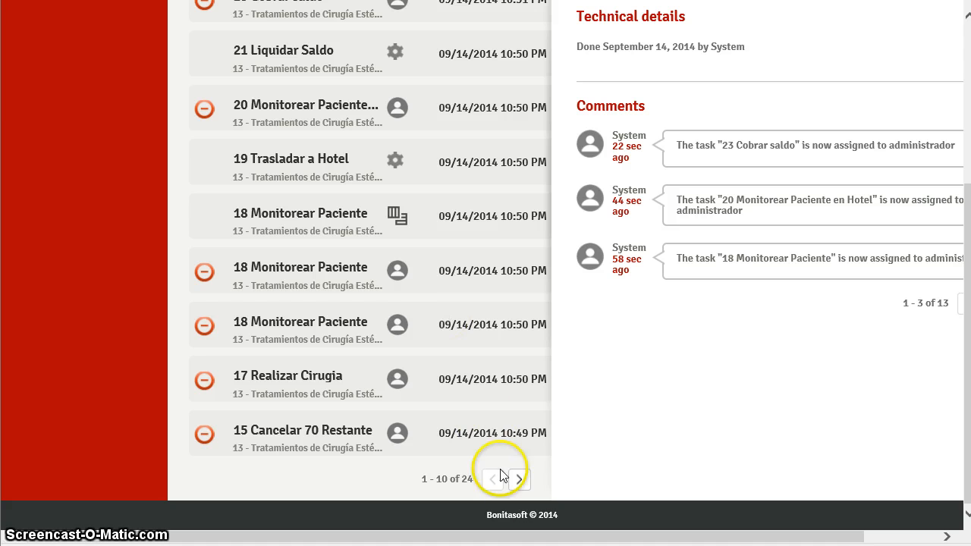
pyautogui.click(520, 481)
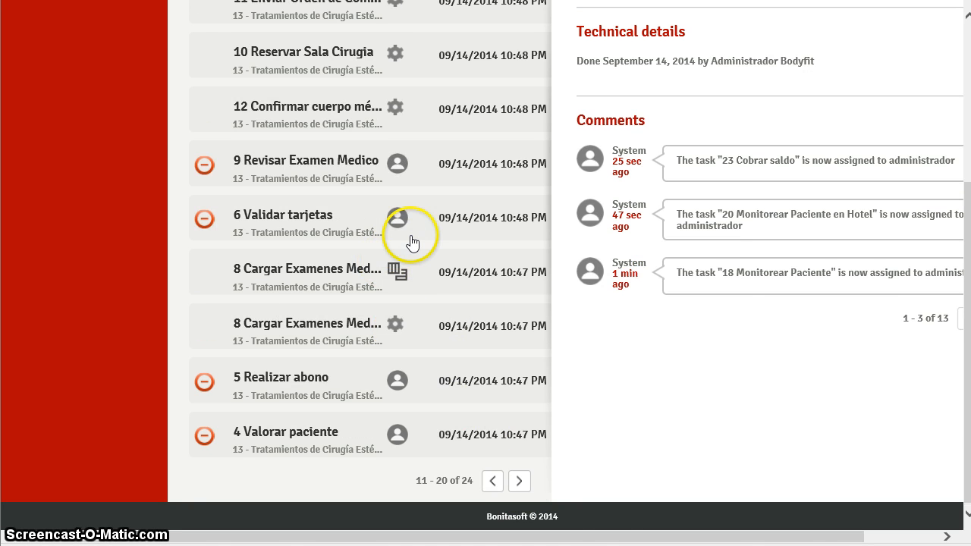
pyautogui.scroll(1, 407, 238)
pyautogui.scroll(1, 410, 242)
# - Inspect the details of completed tasks 11, 10 Reservar Sala Cirugia and 12
pyautogui.click(351, 82)
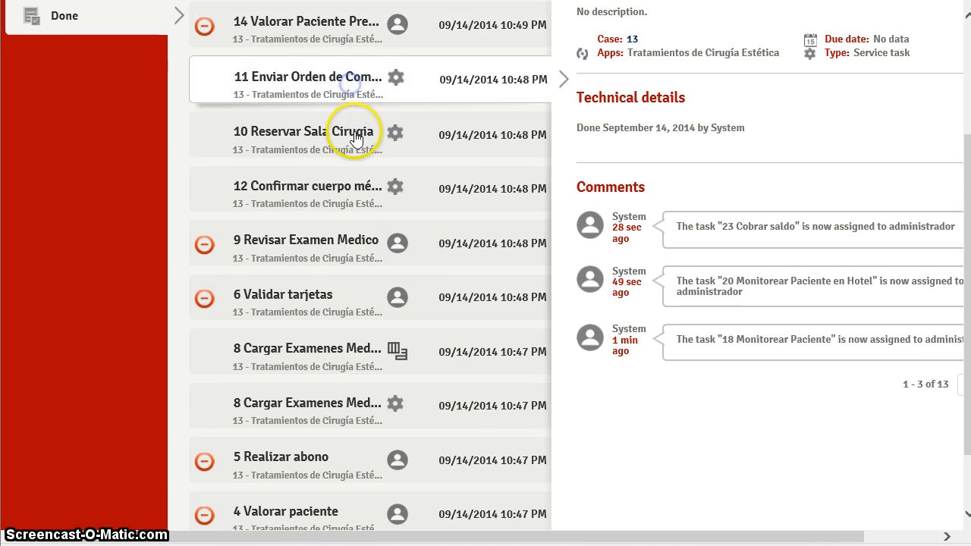
pyautogui.click(355, 139)
pyautogui.click(362, 190)
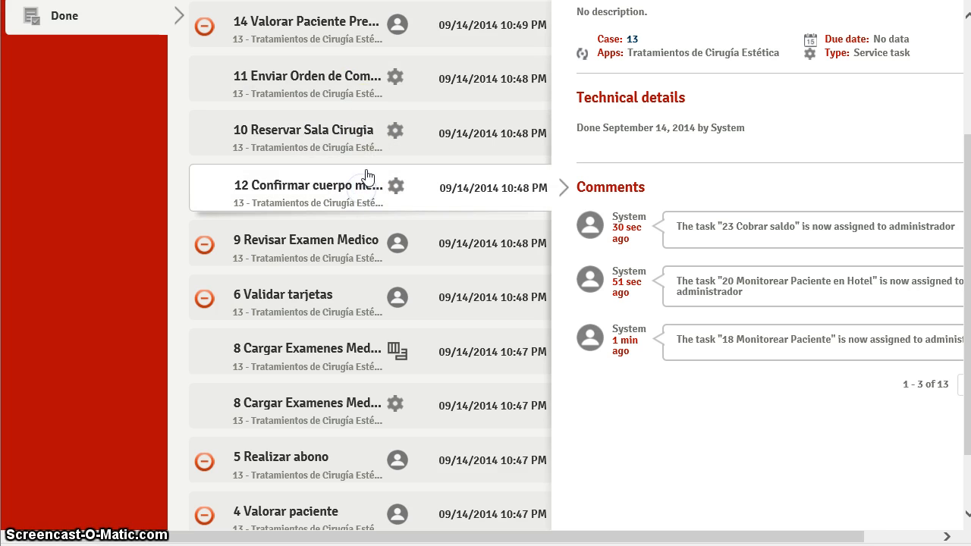
pyautogui.click(359, 82)
pyautogui.click(356, 130)
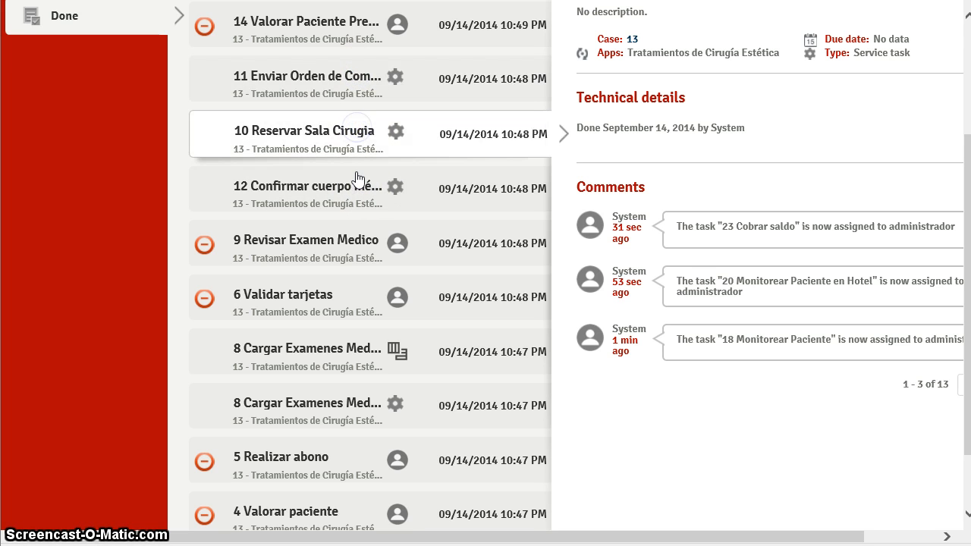
pyautogui.click(357, 177)
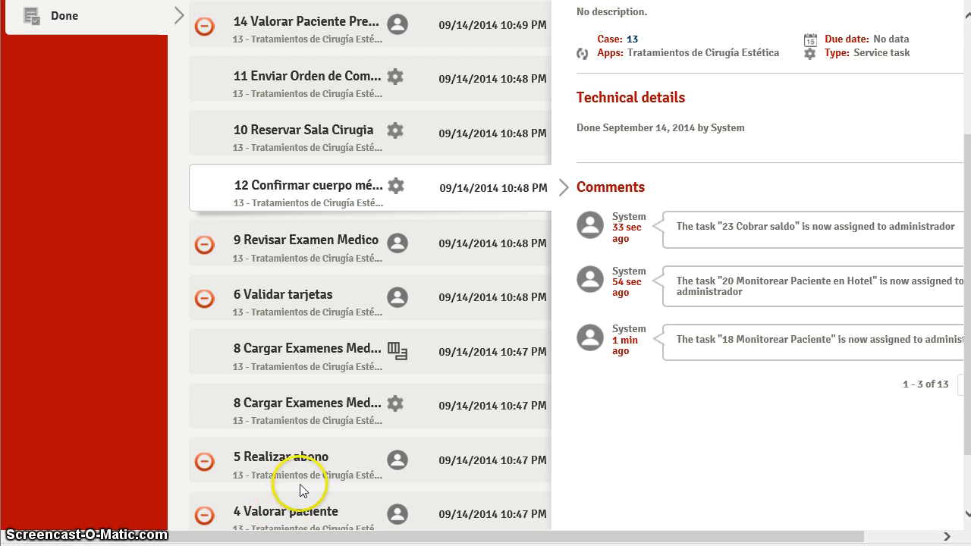